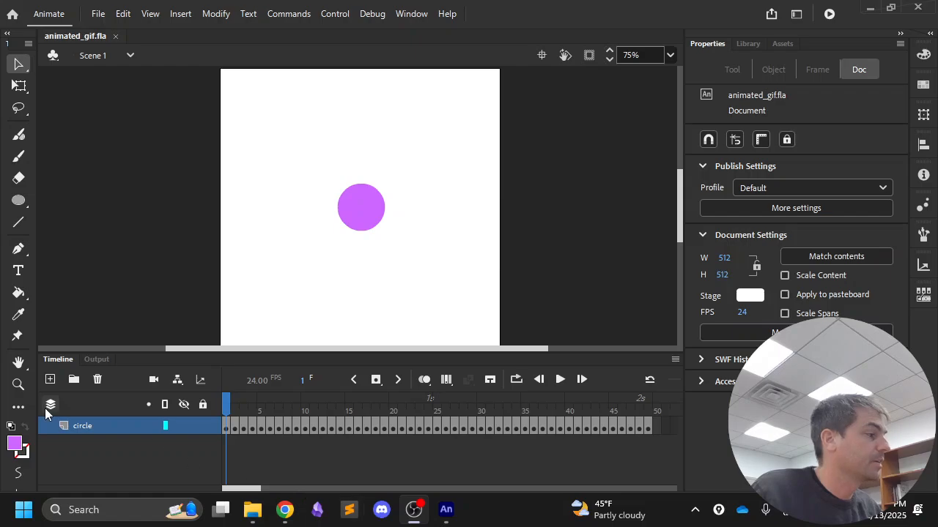
Step: Add a layer above the circle layer, keep only its frame 1, and lock the circle layer
left_click(50, 378)
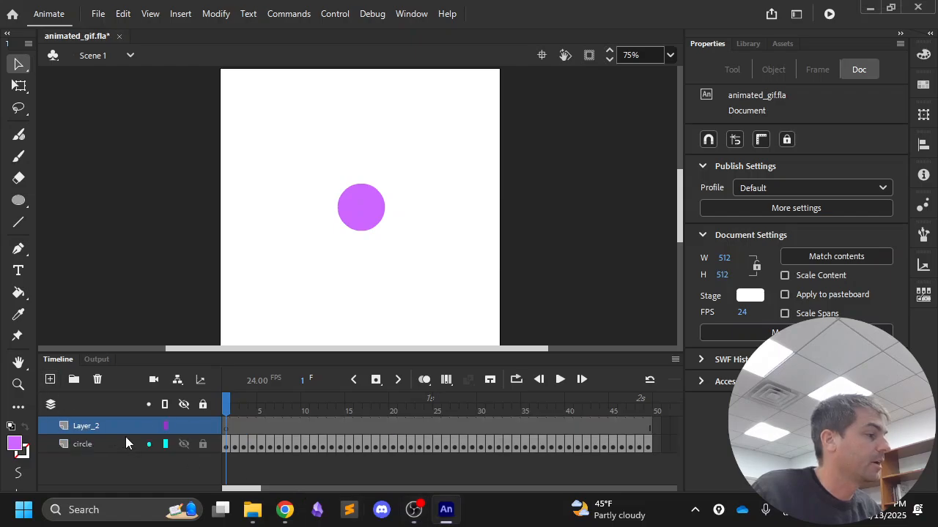
left_click(227, 426)
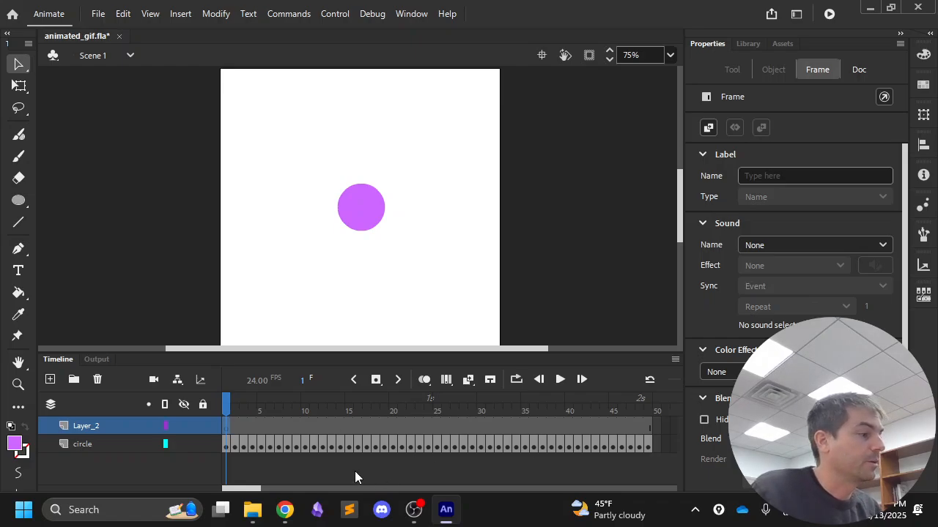
left_click(635, 427)
double_click(635, 427)
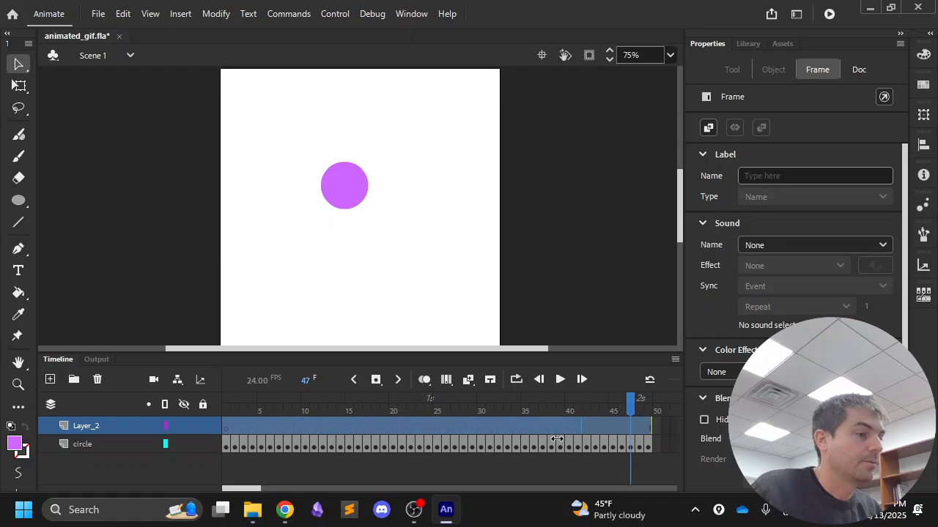
left_click(231, 436)
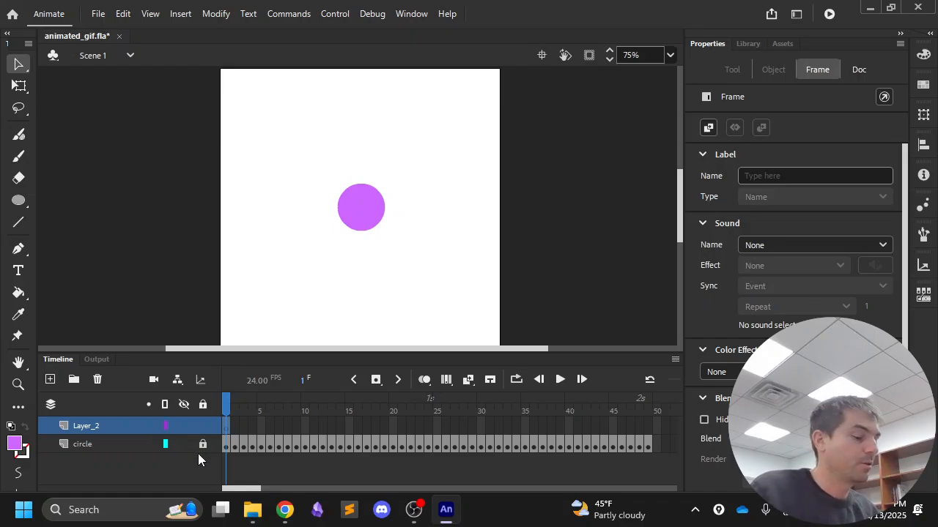
Step: Draw a black circle without a stroke, about 45 px wide, centred on the purple circle as the fly's body
key("ctrl+=")
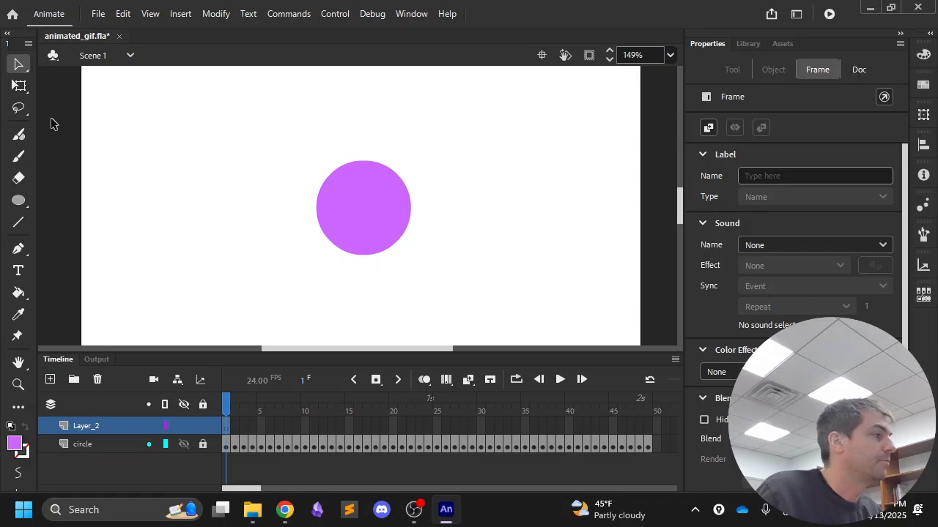
left_click(17, 202)
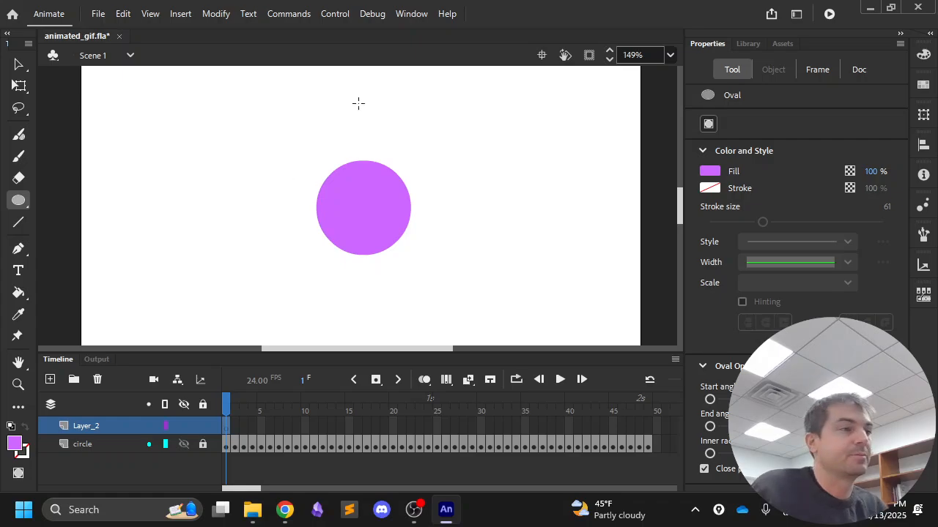
left_click(711, 172)
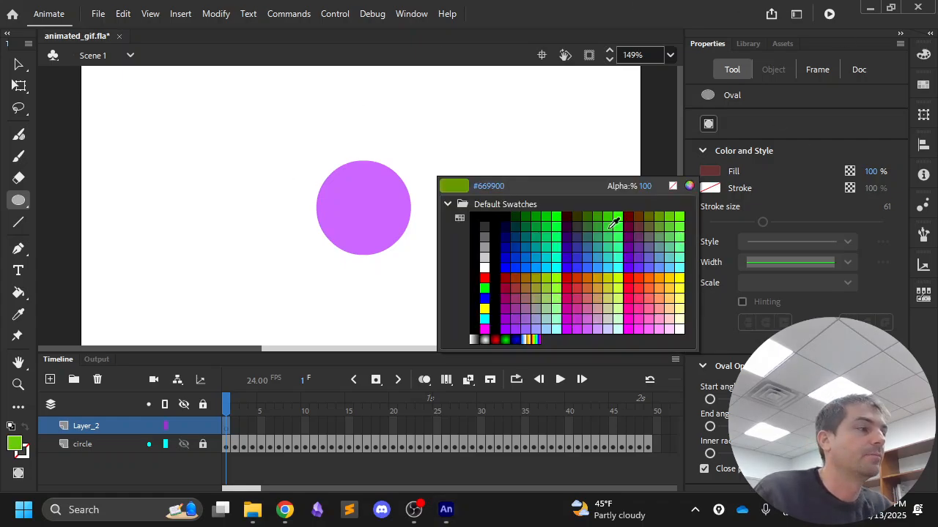
left_click(501, 215)
left_click_drag(317, 159, 363, 213)
key("v")
key("ctrl+equal")
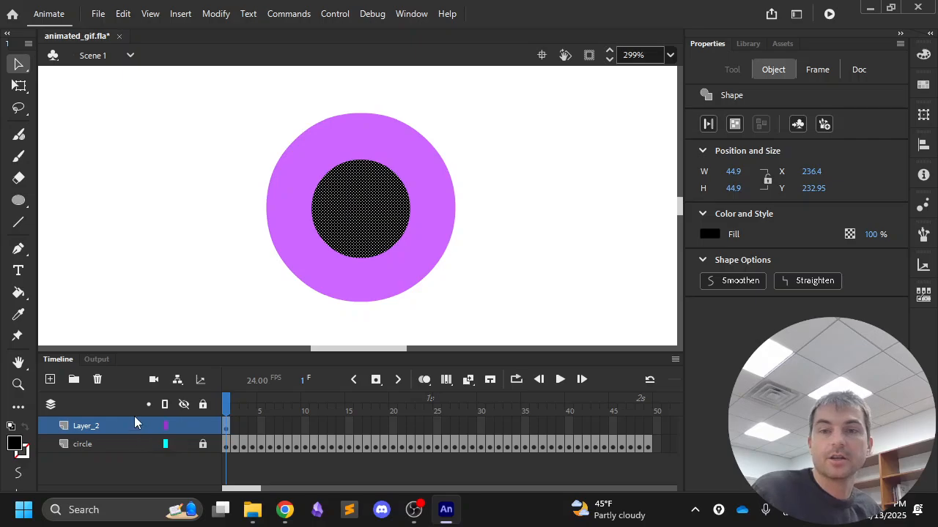
Step: Rename the new layer as fly
double_click(83, 425)
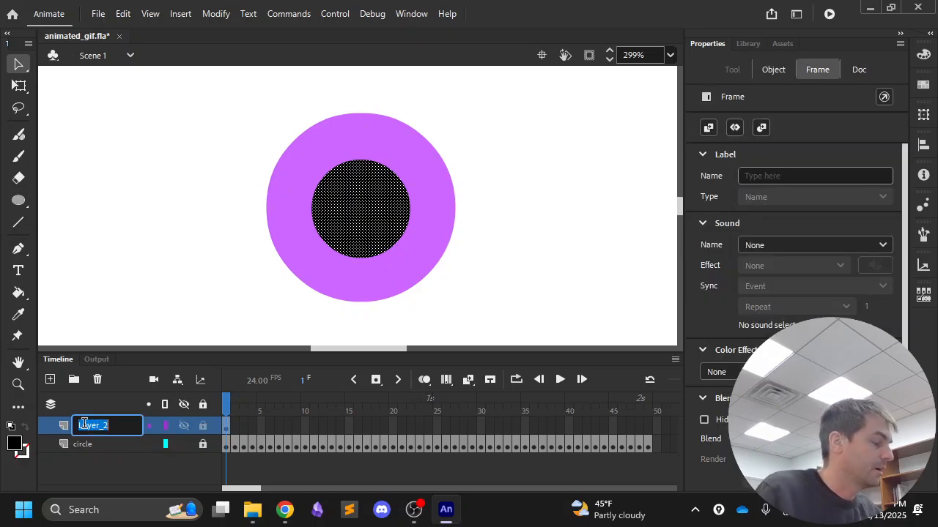
type("fly")
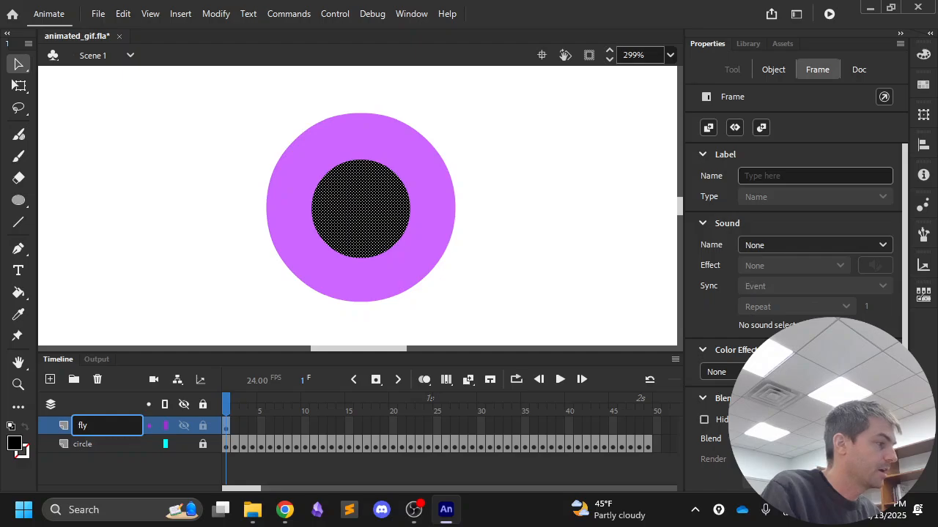
key("Return")
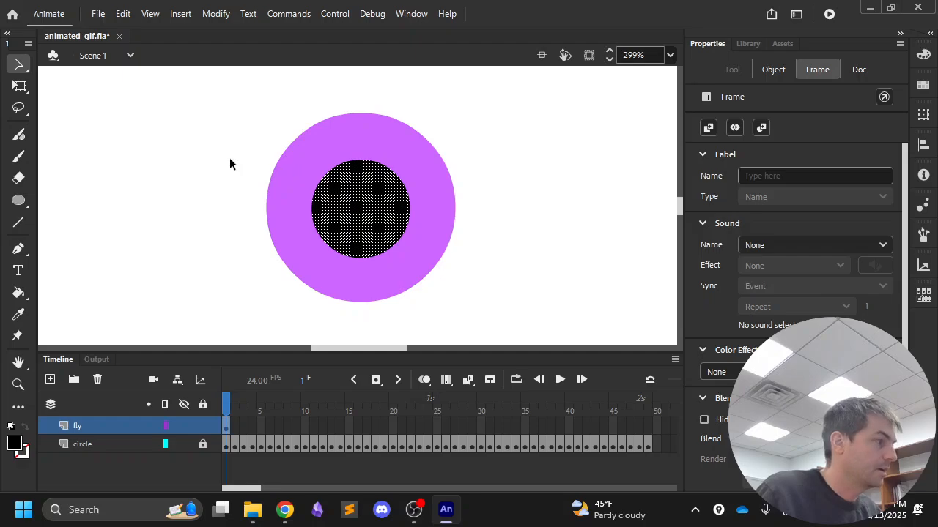
Step: Draw a black eye circle about 14 px wide on the body's upper-left edge and place a copy of it beside it for the second eye
left_click(18, 200)
mouse_move(286, 153)
left_mouse_down()
mouse_move(323, 191)
mouse_move(315, 187)
left_mouse_up()
key("v")
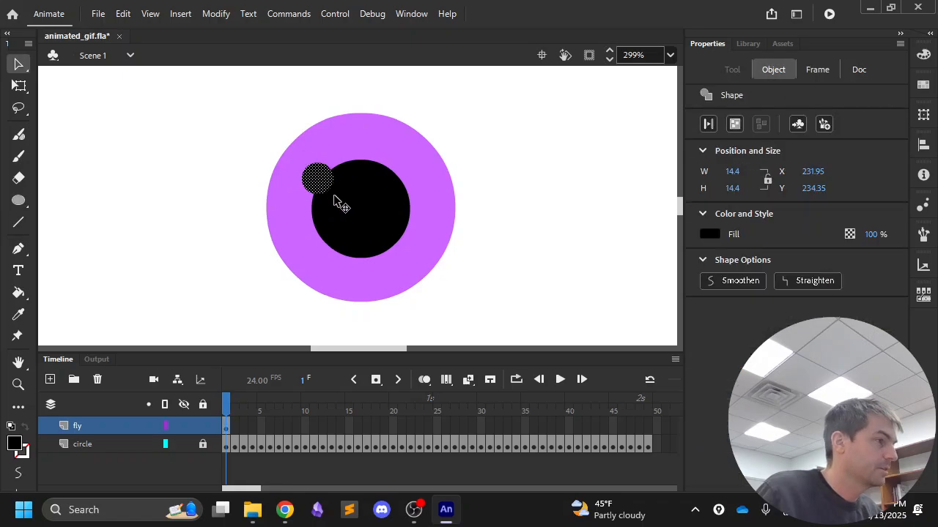
left_click_drag(320, 180, 354, 155)
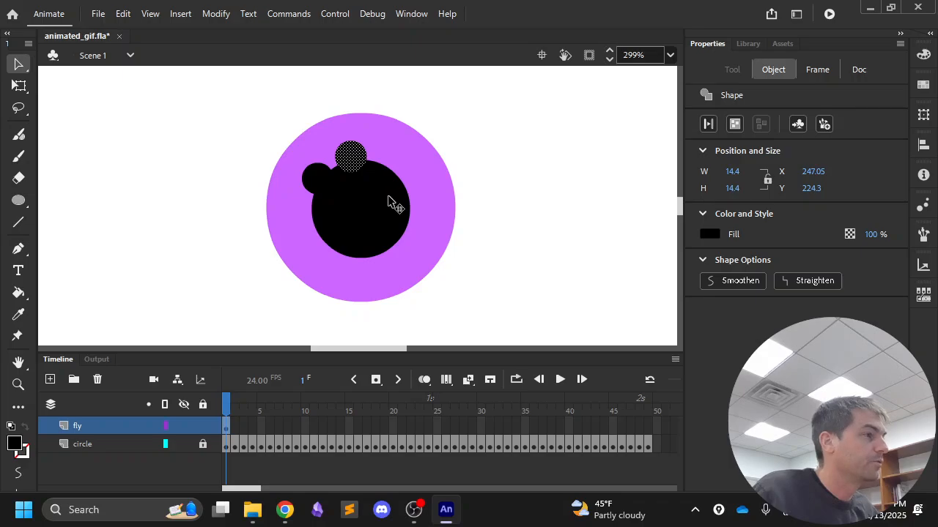
Step: Draw a white pupil about 6 px wide on the first eye and place a copy of it on the second eye
left_click(19, 200)
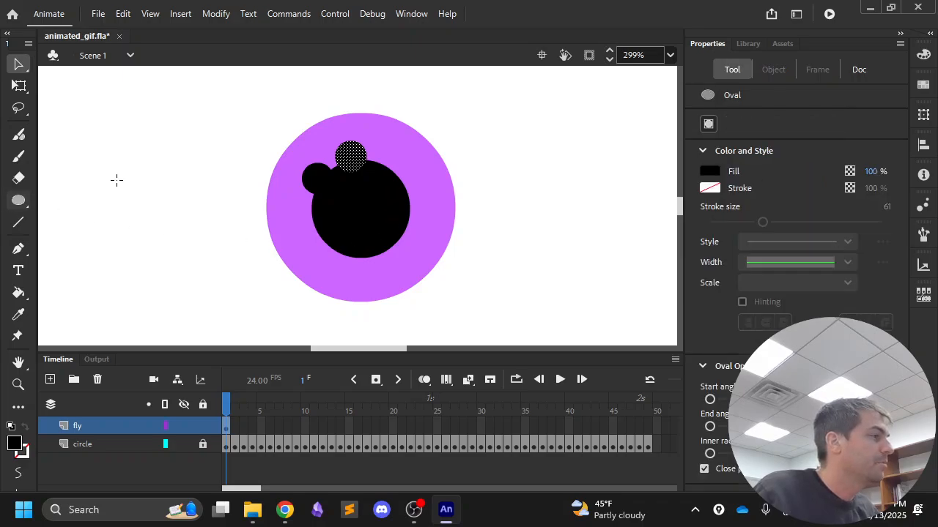
left_click(712, 170)
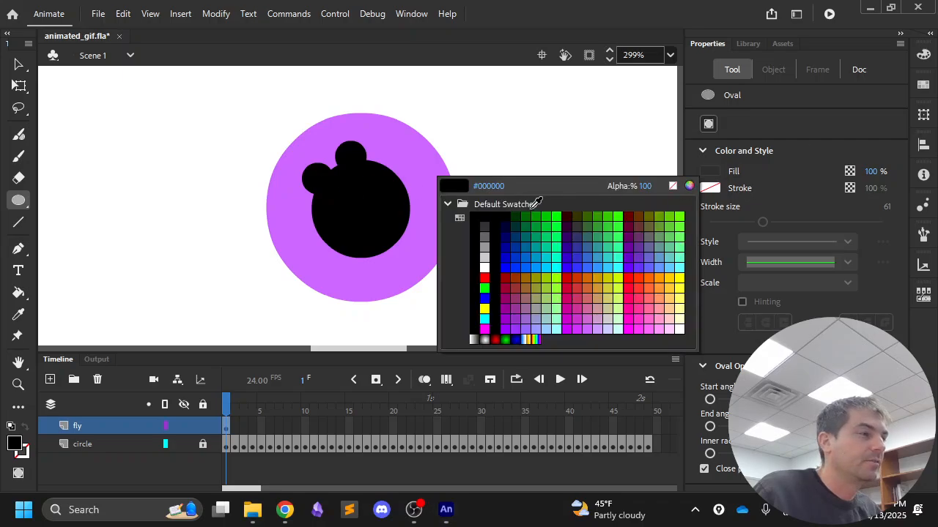
left_click(485, 267)
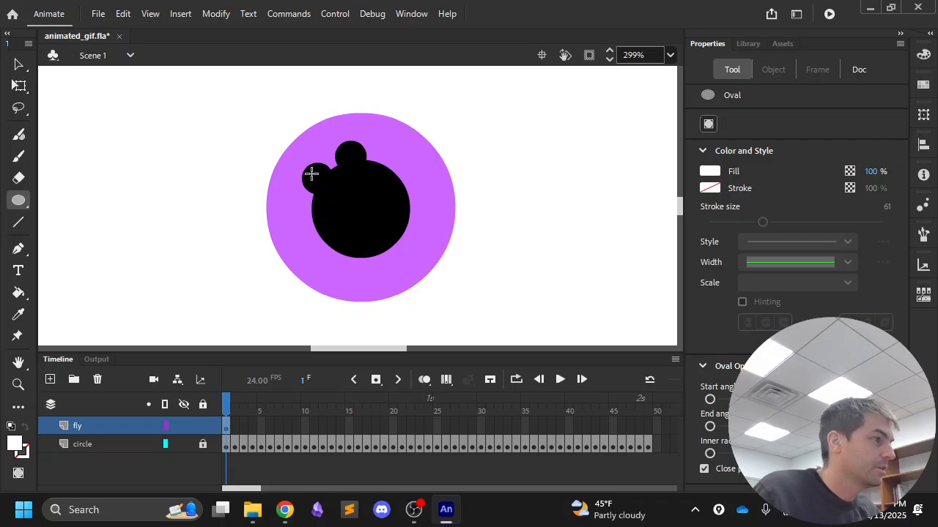
left_click_drag(312, 176, 323, 180)
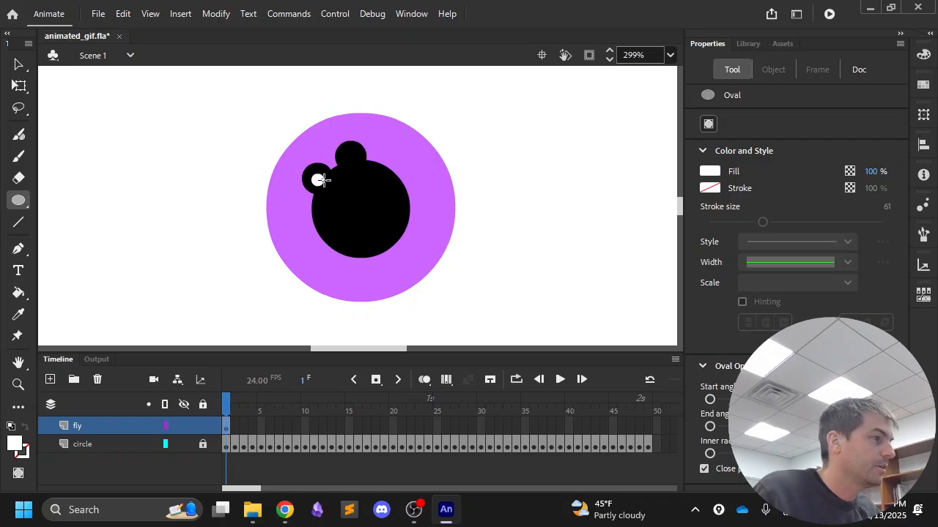
key("alt")
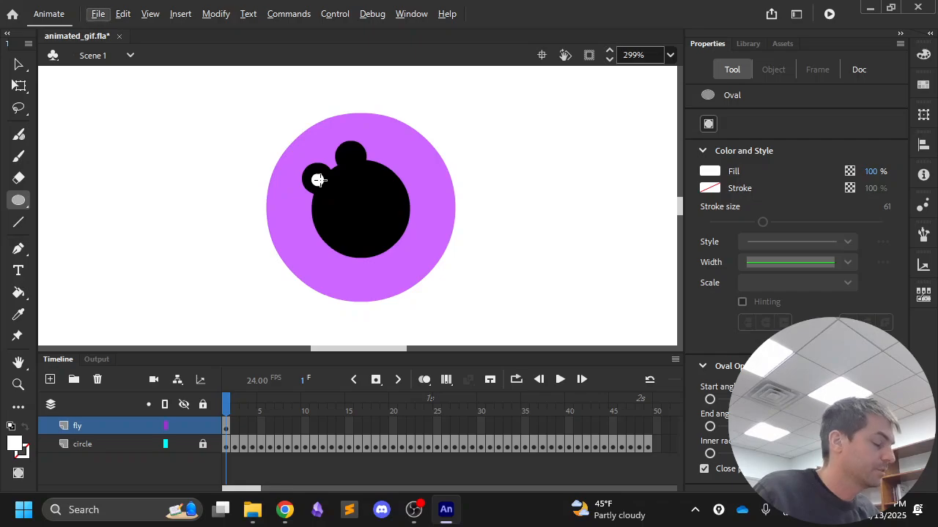
key("v")
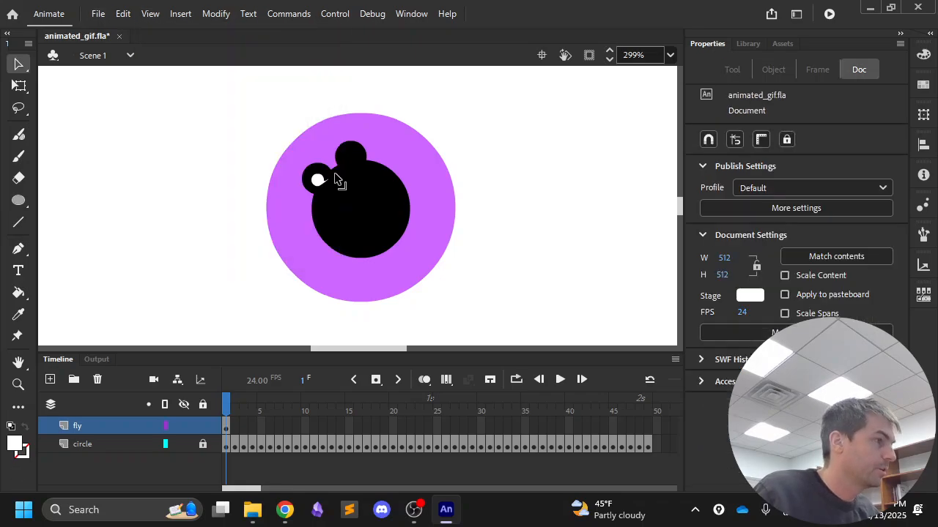
left_click_drag(334, 172, 336, 177)
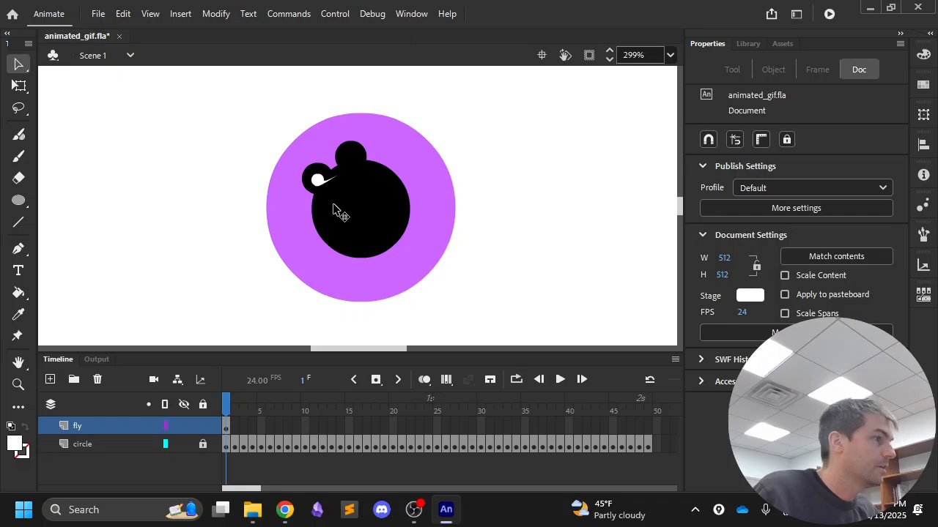
key("ctrl+z")
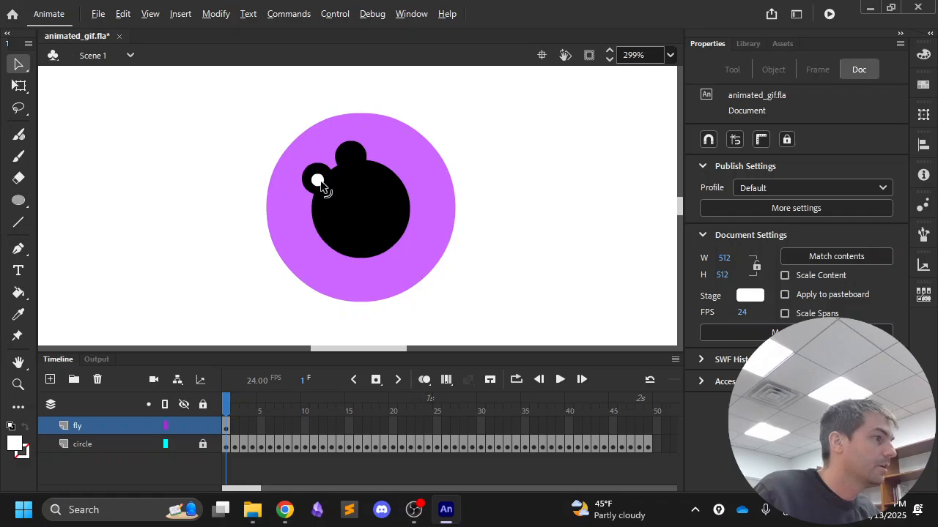
left_click_drag(321, 184, 354, 155)
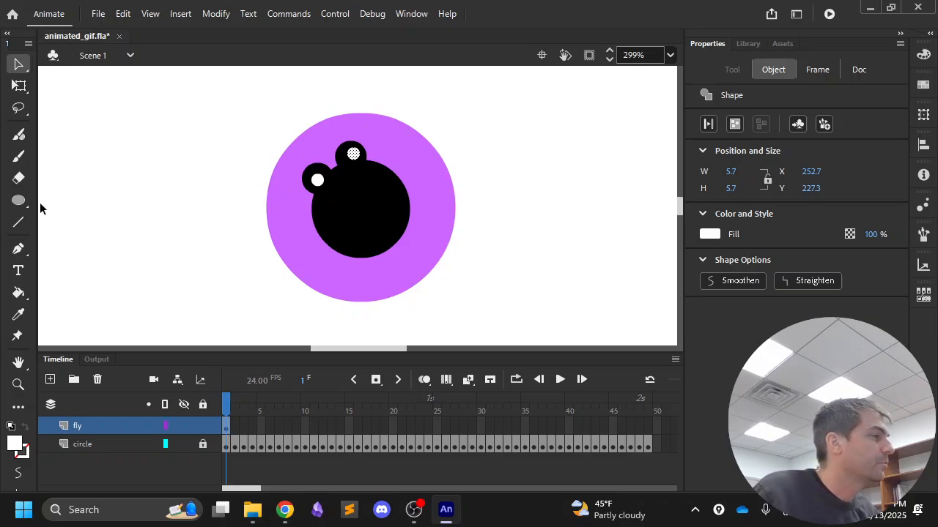
Step: Draw three short legs on each side of the fly's body with black lines of stroke size 3, and save the file
left_click(19, 222)
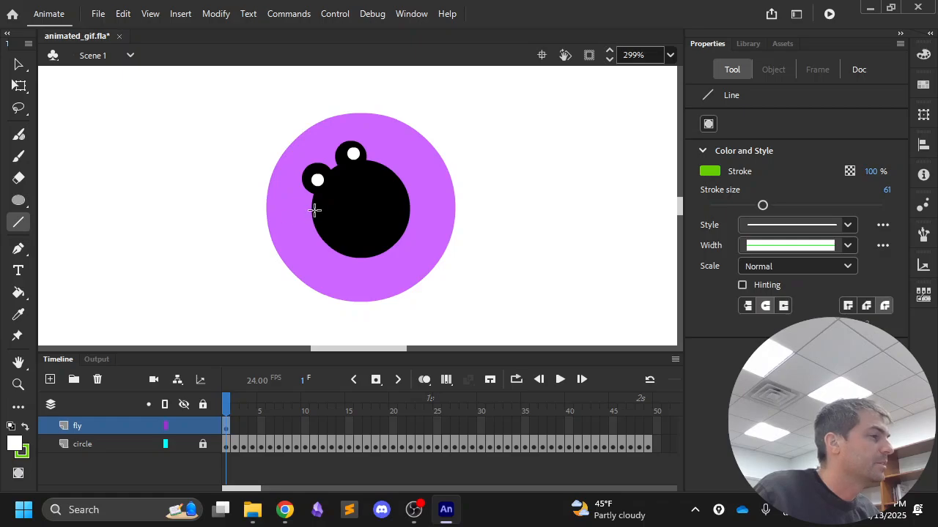
left_click_drag(321, 209, 301, 213)
key("ctrl+z")
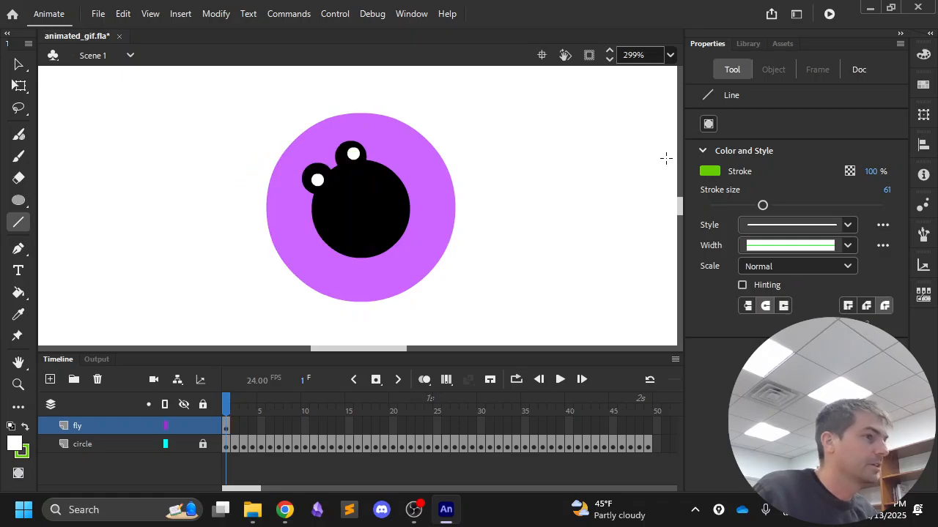
left_click(709, 171)
left_click(506, 216)
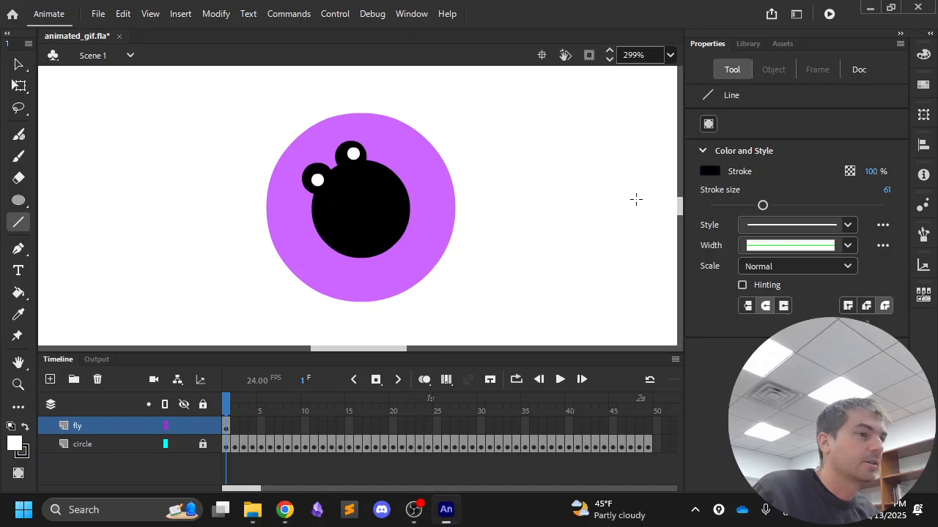
left_click_drag(762, 205, 711, 206)
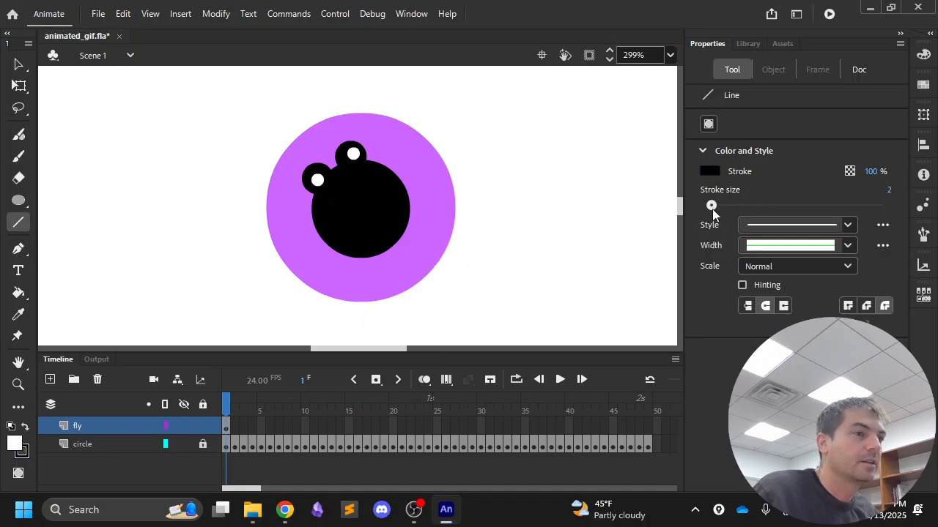
mouse_move(315, 218)
left_mouse_down()
mouse_move(302, 220)
mouse_move(335, 270)
left_mouse_up()
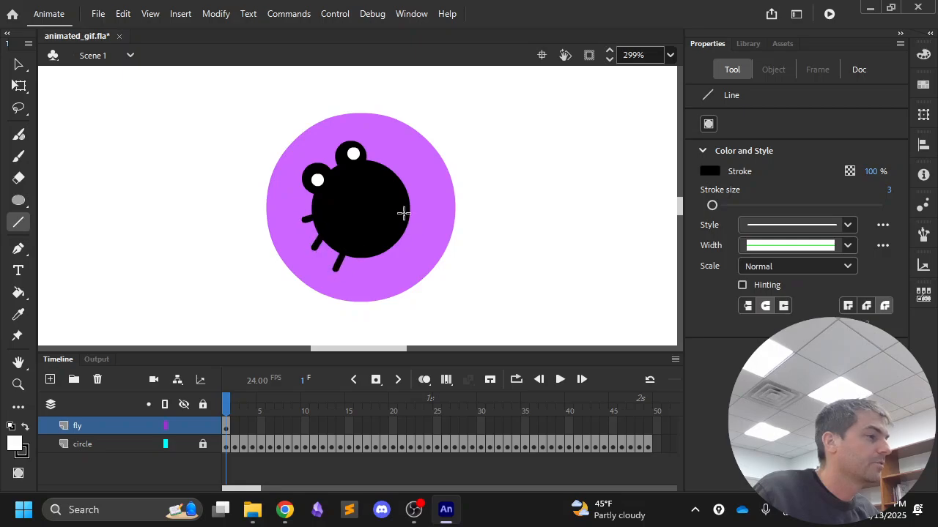
mouse_move(388, 163)
left_mouse_down()
mouse_move(383, 170)
mouse_move(384, 151)
mouse_move(407, 189)
left_mouse_up()
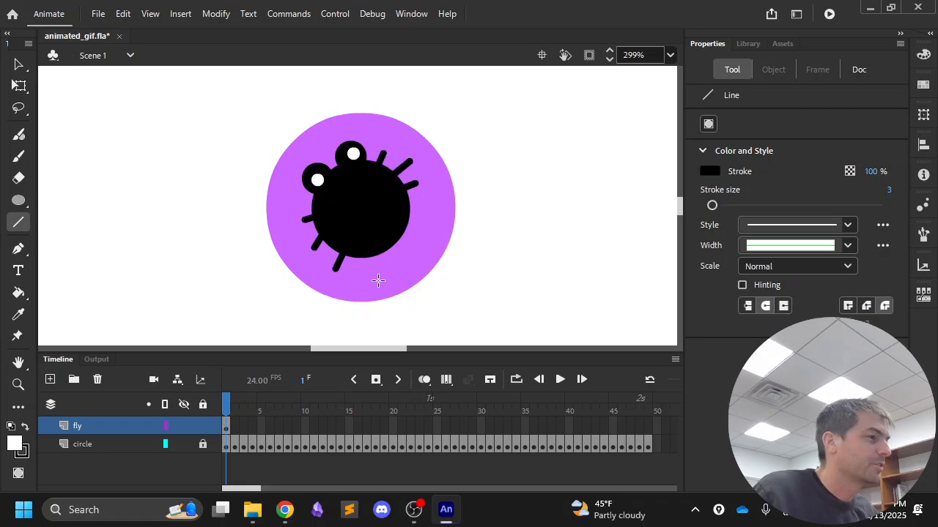
key("ctrl+s")
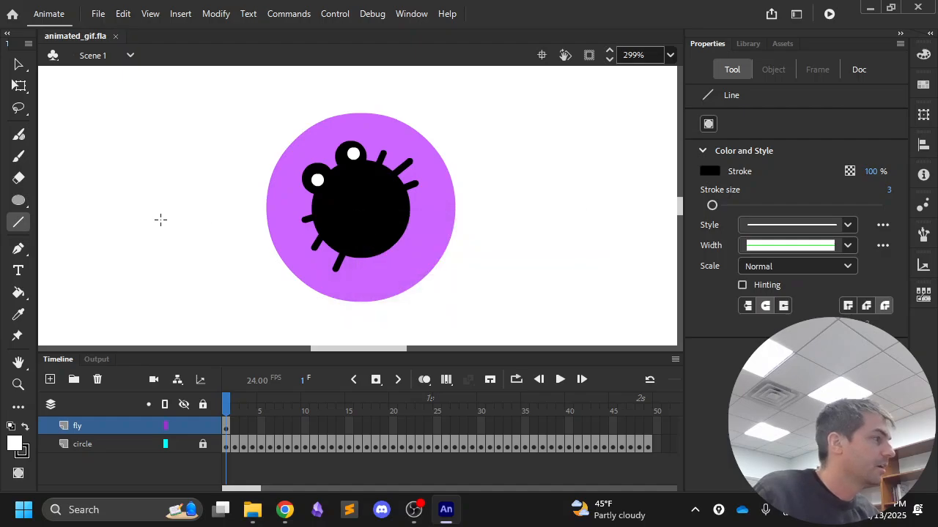
Step: Draw an upright oval with no fill and a black stroke of size 3 on the empty area beside the purple circle
left_click(20, 202)
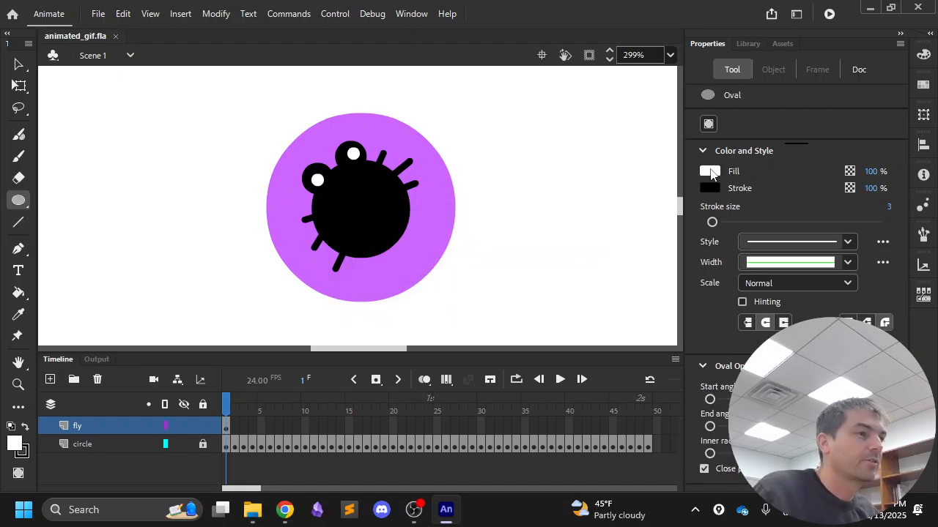
left_click(709, 171)
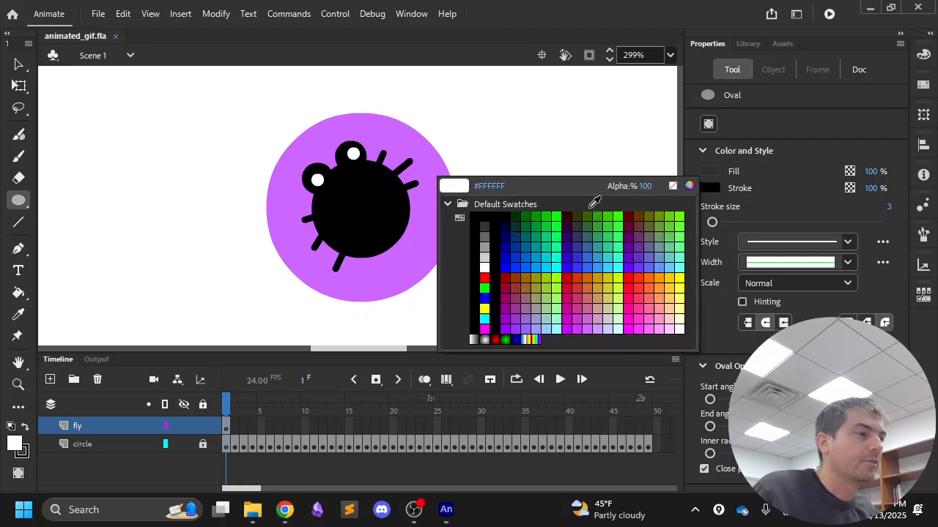
left_click(672, 185)
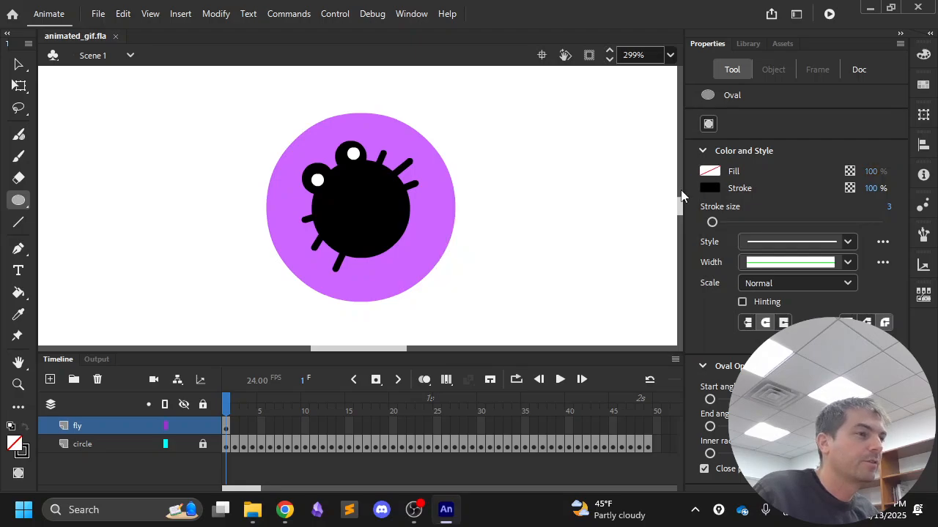
mouse_move(336, 112)
left_mouse_down()
mouse_move(362, 163)
mouse_move(457, 198)
mouse_move(441, 221)
mouse_move(466, 206)
mouse_move(458, 219)
left_mouse_up()
key("ctrl+z")
left_click_drag(497, 113, 586, 236)
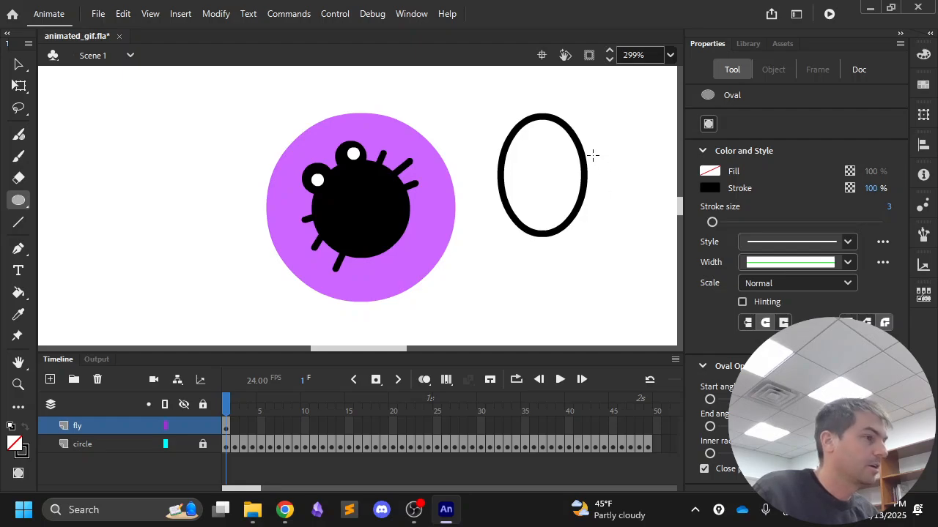
Step: Tilt the oval outline clockwise and place it on the fly's upper side between the eye and the legs as a wing
key("q")
left_click(576, 136)
left_click_drag(593, 116, 431, 125)
left_click(493, 176)
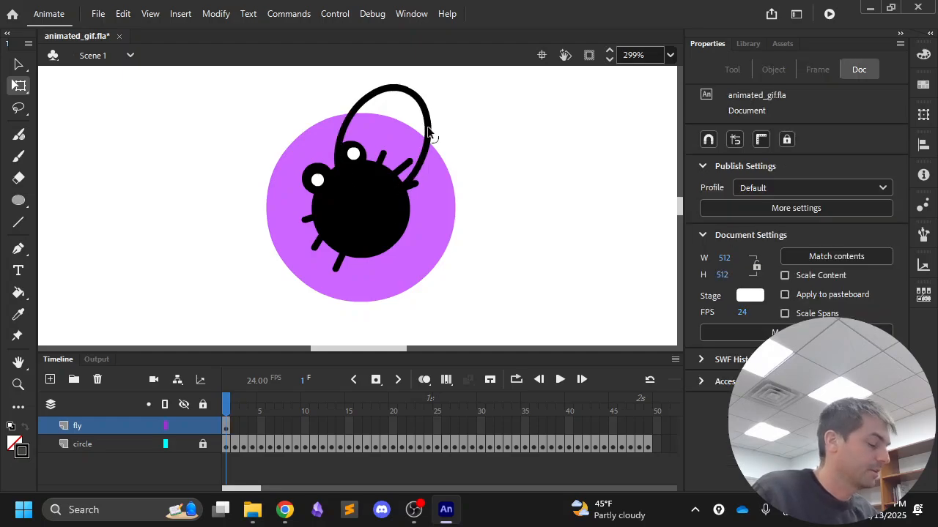
Step: Try to pull the wing outline's outer edge away from the body into a pointed tip, and undo it
left_click_drag(431, 132, 548, 146)
key("super")
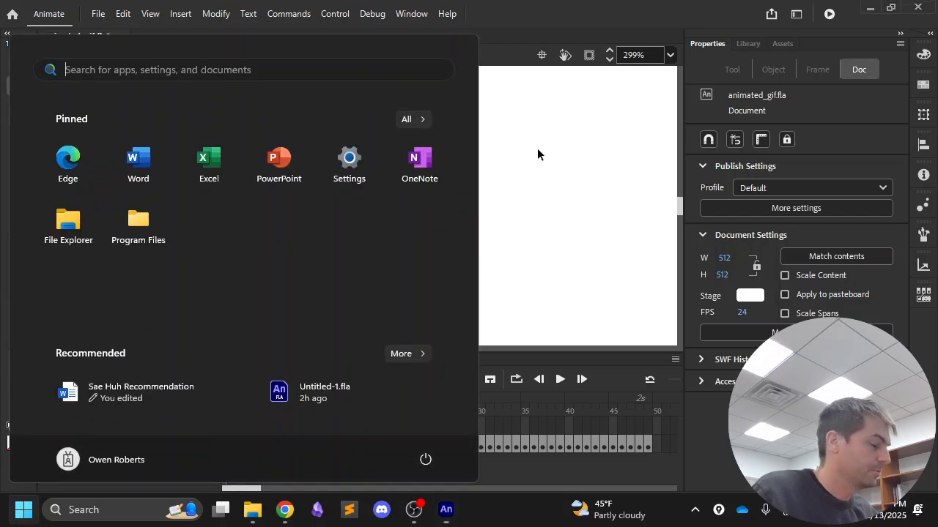
type("epic")
key("Return")
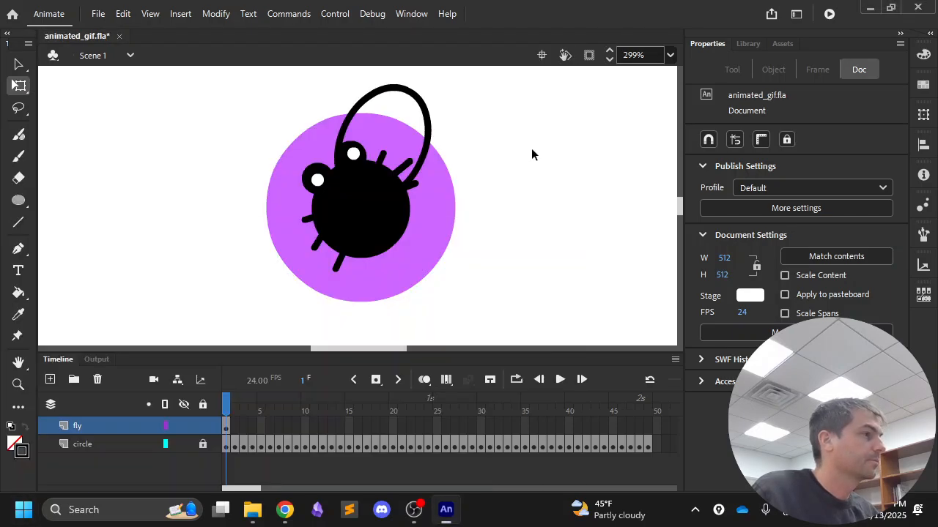
left_click_drag(430, 129, 539, 126)
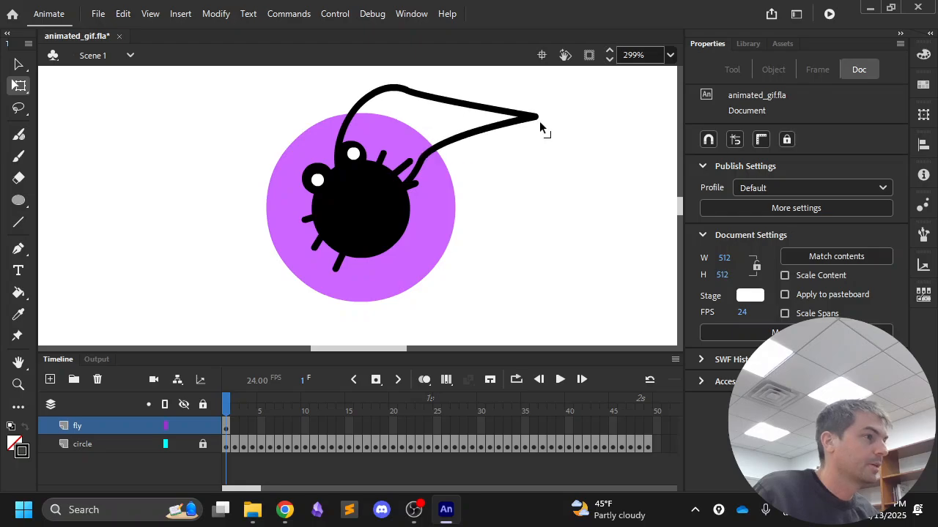
key("ctrl+z")
key("v")
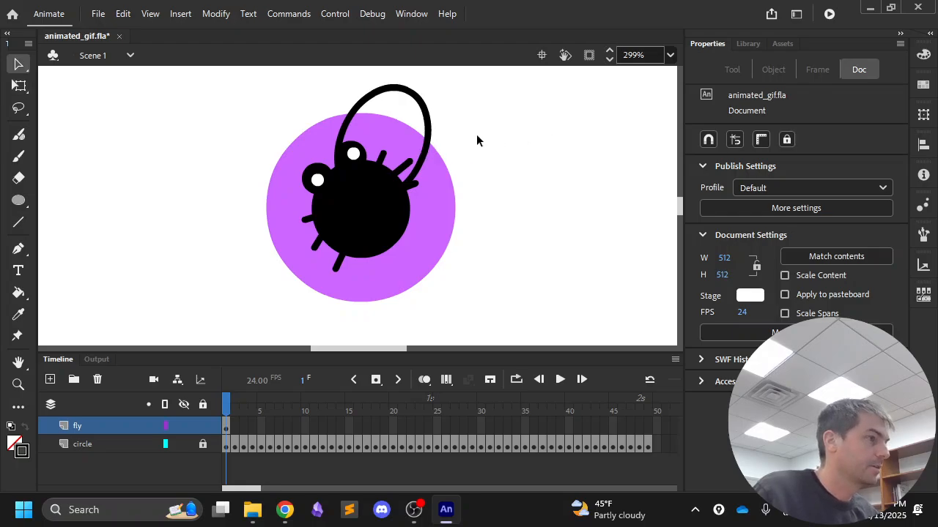
left_click_drag(541, 124, 543, 121)
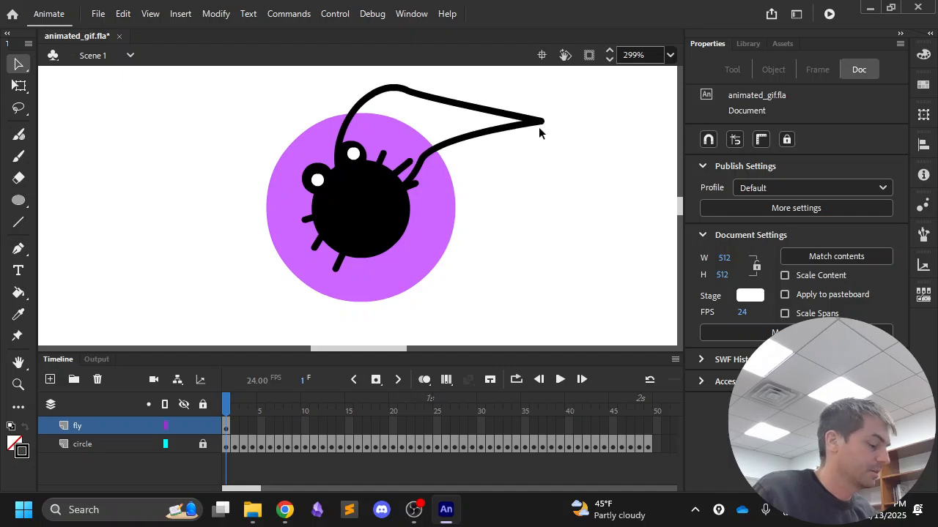
key("ctrl+z")
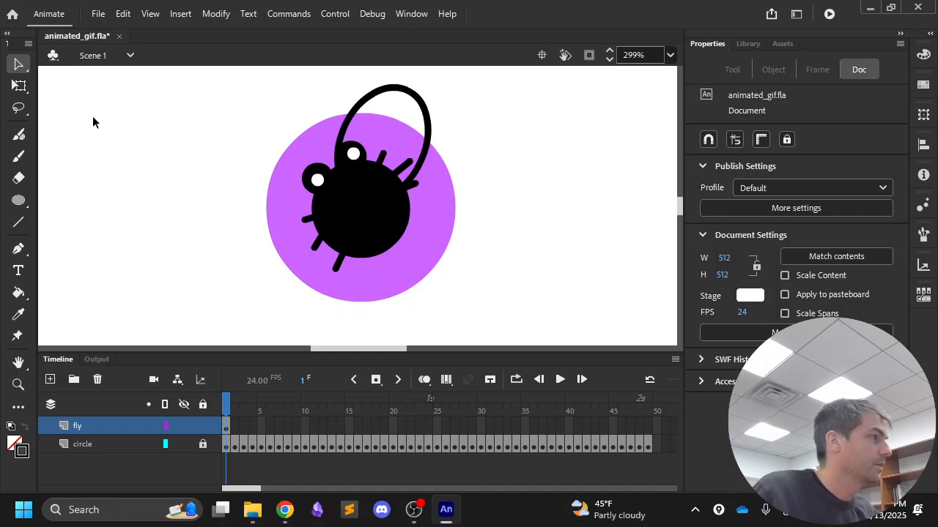
Step: Place a copy of the wing outline on the fly's opposite side and rotate it to point outward
left_click(422, 101)
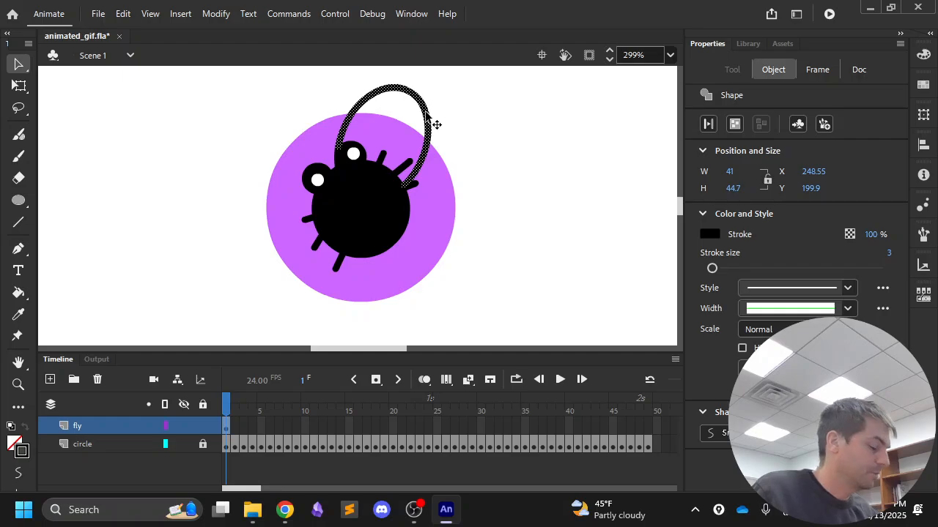
mouse_move(435, 120)
left_mouse_down()
mouse_move(513, 115)
mouse_move(540, 156)
mouse_move(281, 166)
mouse_move(263, 164)
mouse_move(241, 130)
mouse_move(205, 139)
mouse_move(192, 159)
mouse_move(267, 169)
mouse_move(283, 189)
mouse_move(292, 168)
mouse_move(258, 208)
left_mouse_up()
key("q")
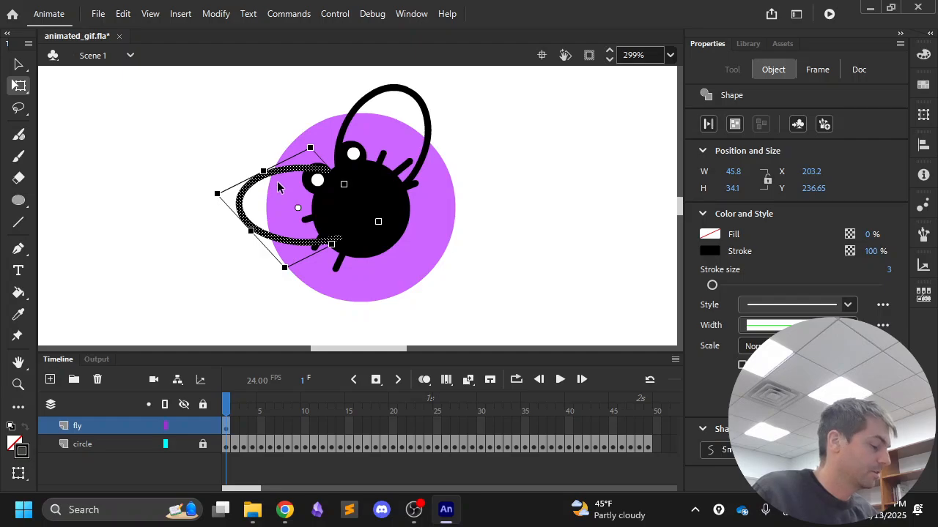
key("ctrl+z")
left_click(101, 222)
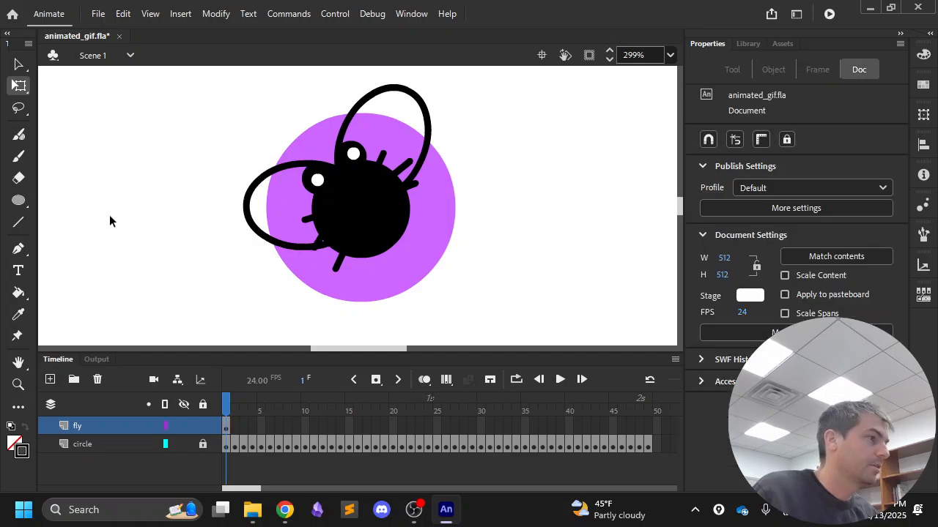
Step: Undo back to the tilted oval beside the purple circle and tilt it further clockwise
key("ctrl+z")
key("ctrl+z")
key("ctrl+z")
key("ctrl+z")
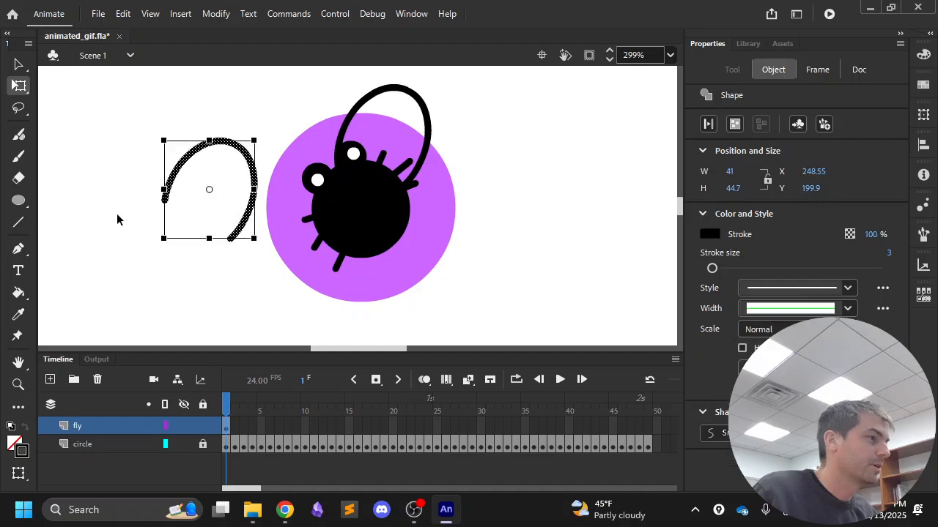
key("ctrl+z")
key("ctrl+z")
key("ctrl+z")
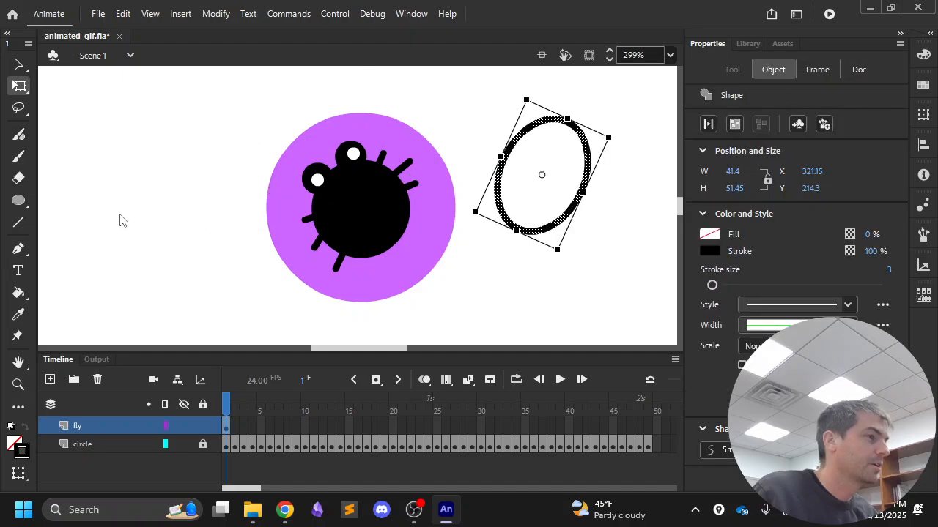
left_click_drag(622, 134, 627, 146)
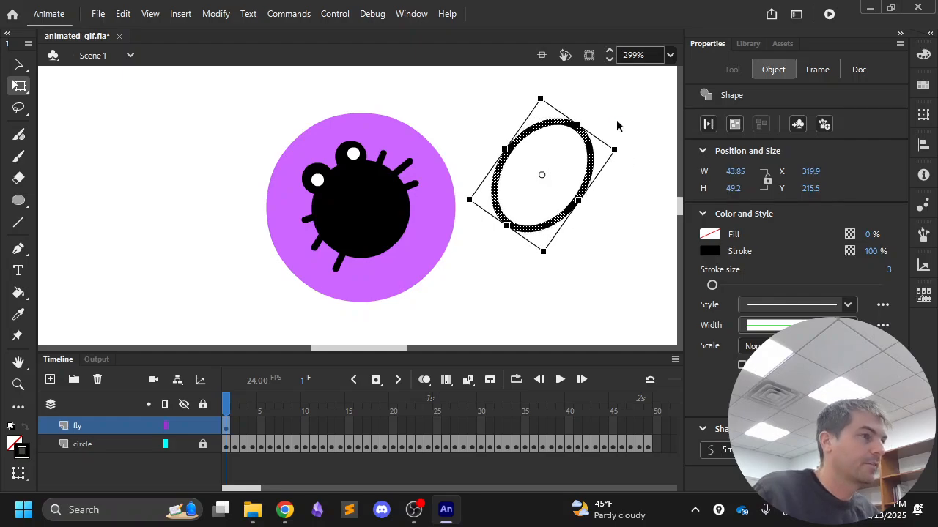
left_click(624, 135)
Step: Try to reshape the oval by pulling its outer edge inward, and undo each change
mouse_move(595, 158)
left_mouse_down()
mouse_move(540, 136)
mouse_move(556, 120)
left_mouse_up()
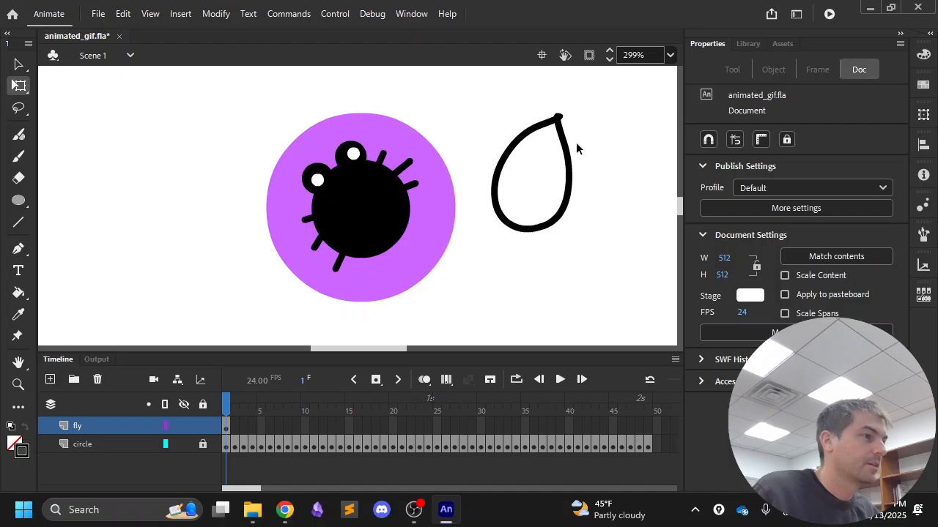
key("ctrl+z")
key("v")
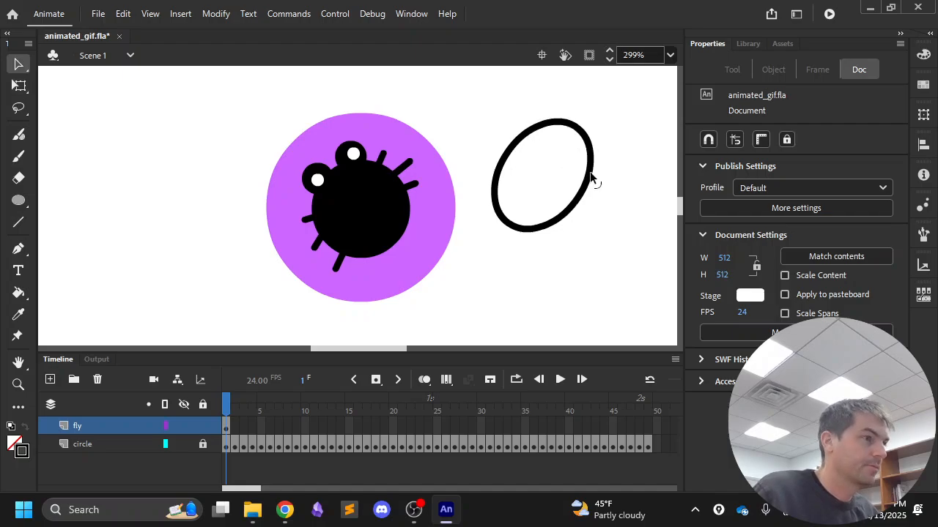
left_click_drag(588, 172, 541, 162)
key("ctrl+z")
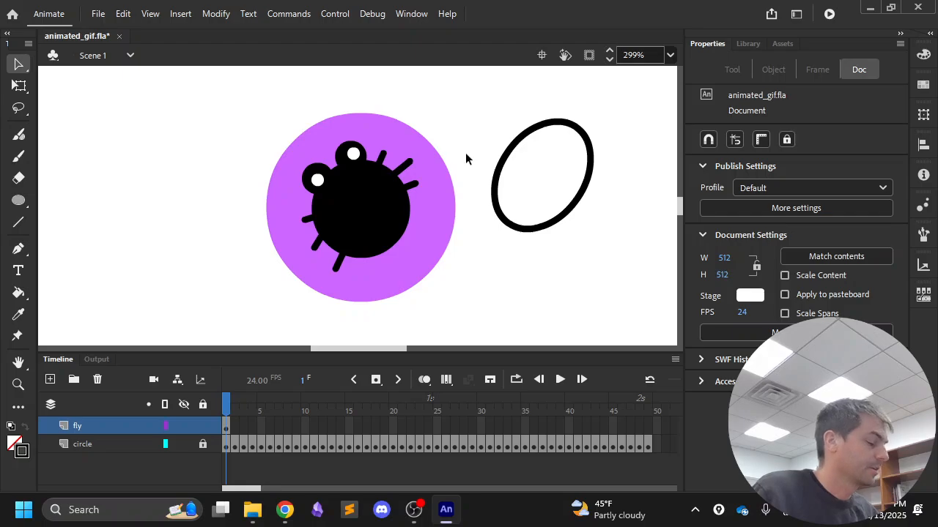
Step: Rotate the oval further clockwise and place it over the fly's upper legs, overlapping the body, as a wing
key("q")
mouse_move(579, 202)
left_mouse_down()
mouse_move(485, 189)
mouse_move(430, 196)
mouse_move(471, 204)
mouse_move(529, 176)
mouse_move(534, 186)
mouse_move(529, 176)
left_mouse_up()
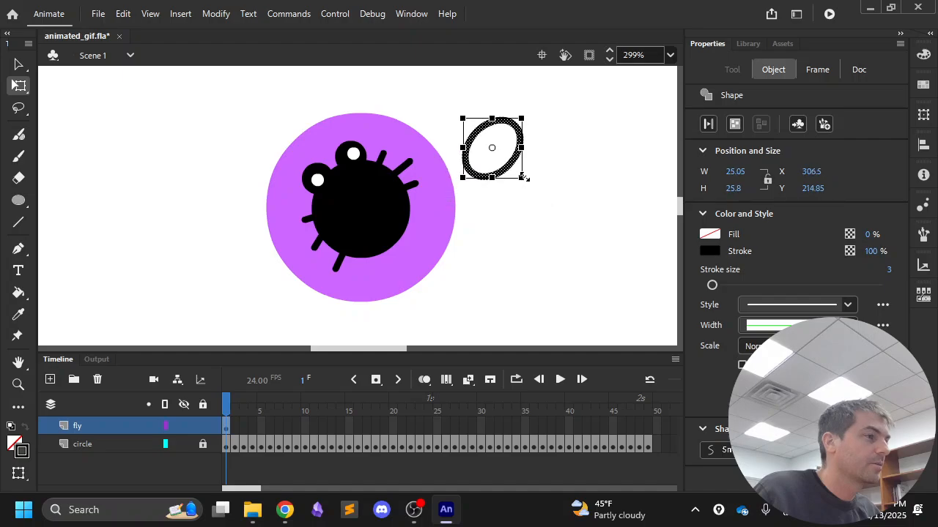
left_click_drag(531, 117, 458, 152)
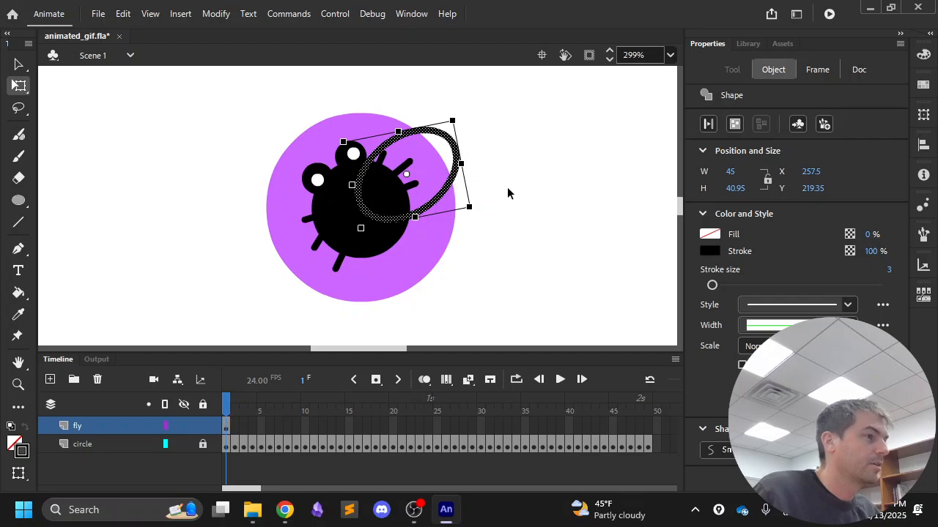
left_click(507, 191)
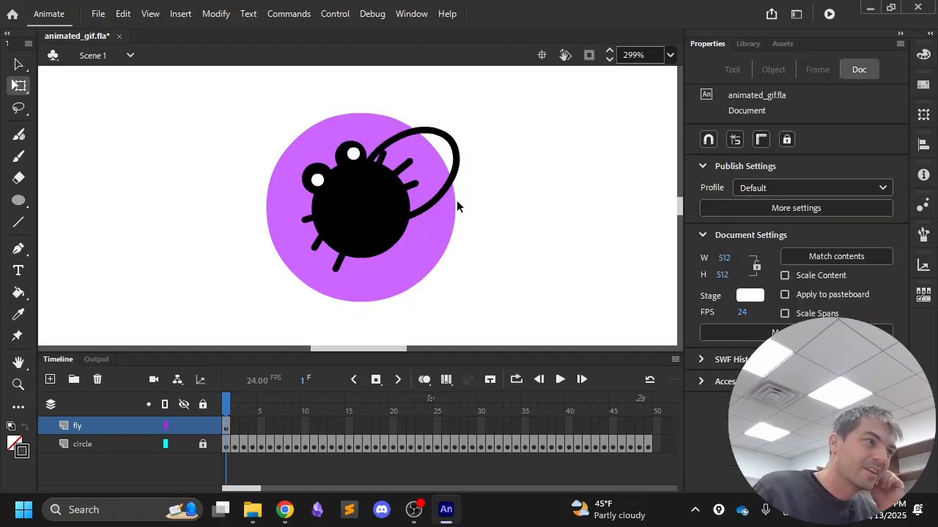
Step: Place a copy of the wing on the fly's opposite side, rotated to extend outward over the lower legs
left_click_drag(457, 184, 545, 155)
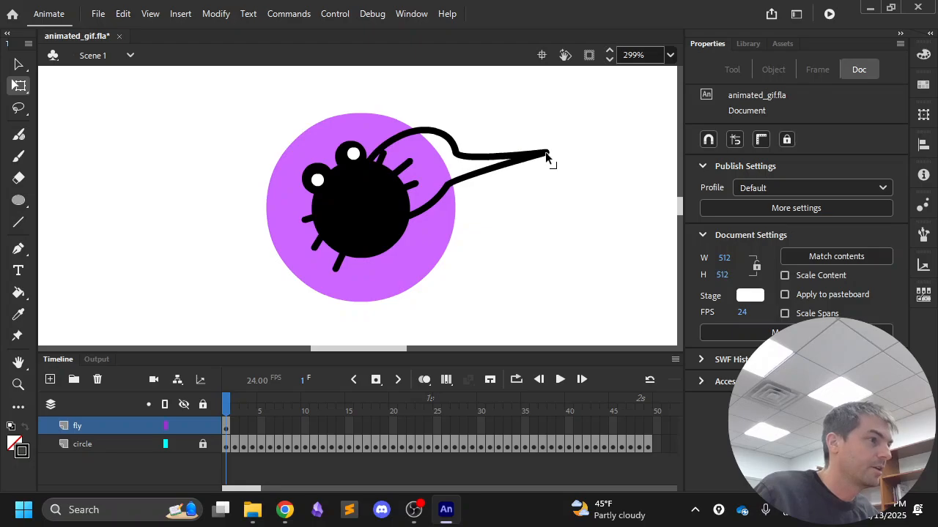
left_click(453, 144)
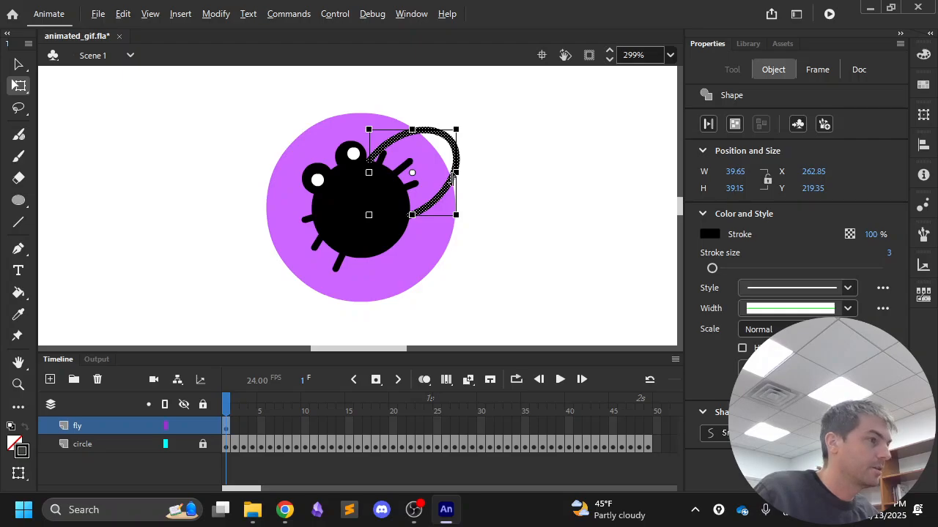
left_click_drag(446, 208, 268, 285)
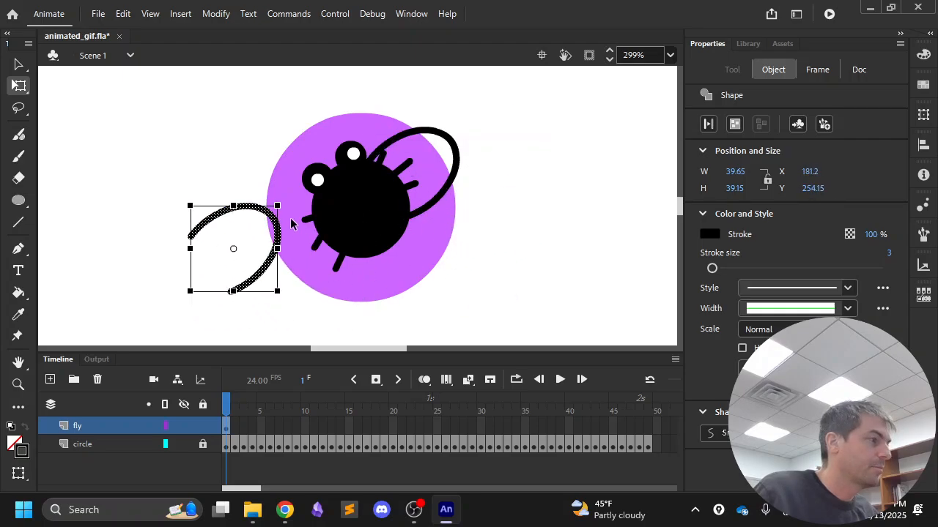
left_click_drag(282, 203, 351, 252)
left_click(602, 215)
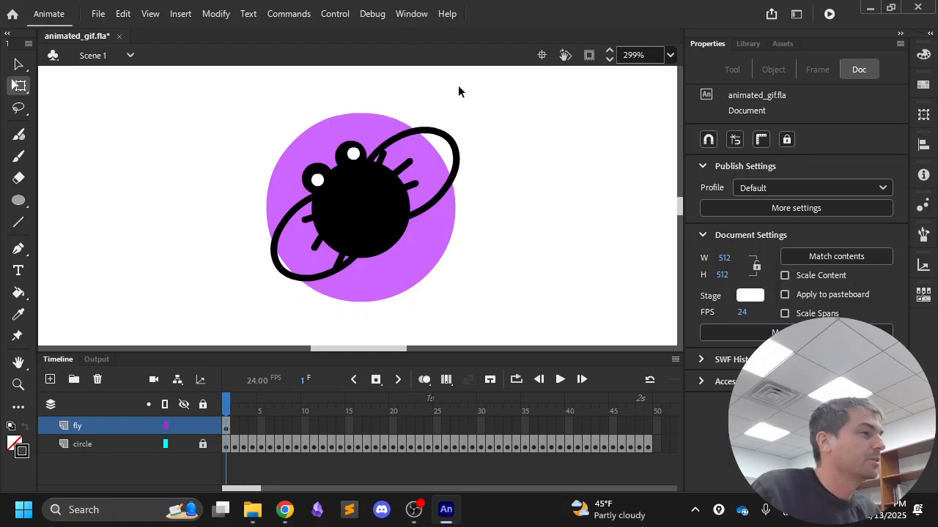
Step: Convert the whole fly drawing to a bitmap and move it slightly upward
left_click_drag(501, 79, 94, 344)
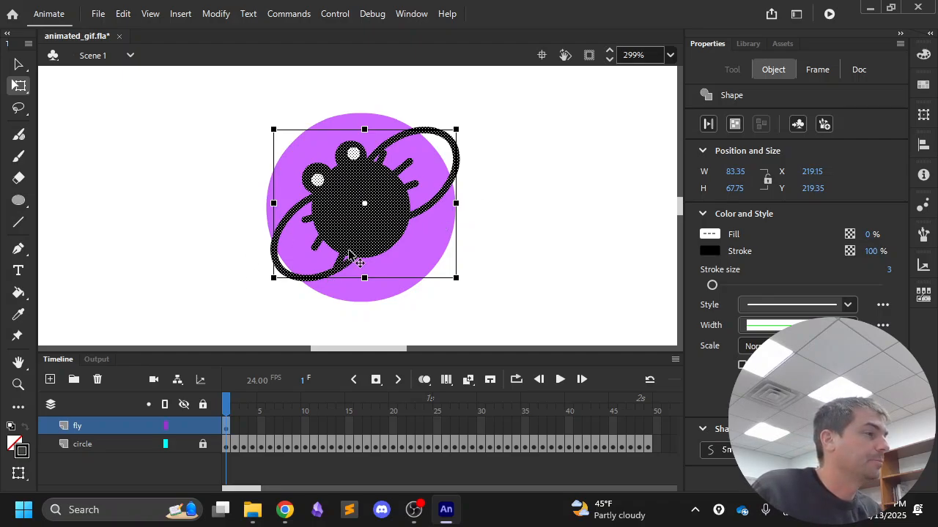
right_click(380, 214)
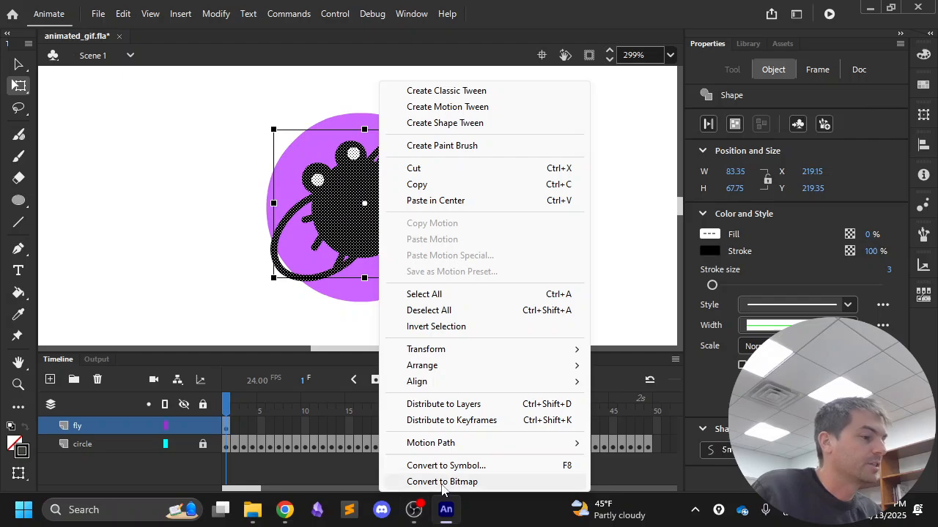
left_click(442, 482)
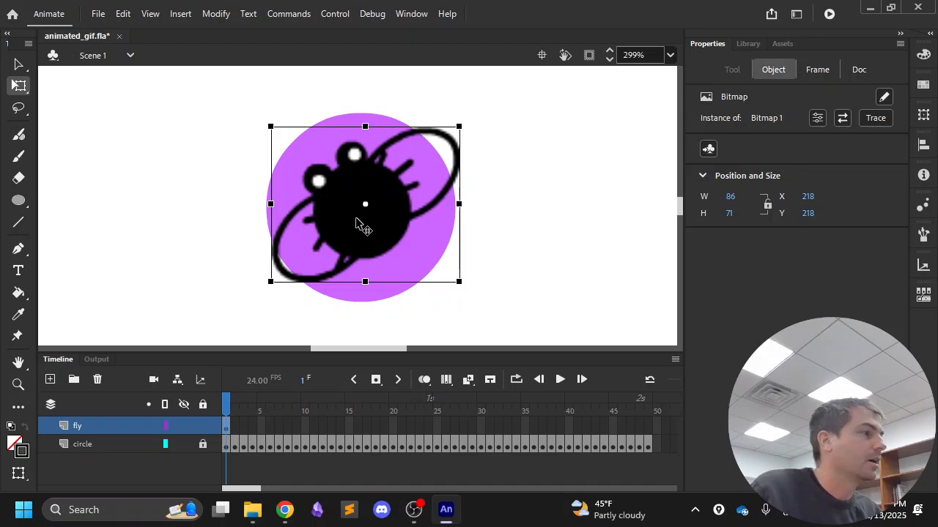
left_click_drag(358, 222, 375, 237)
Step: Rename the fly's bitmap in the document library as fly
left_click(782, 44)
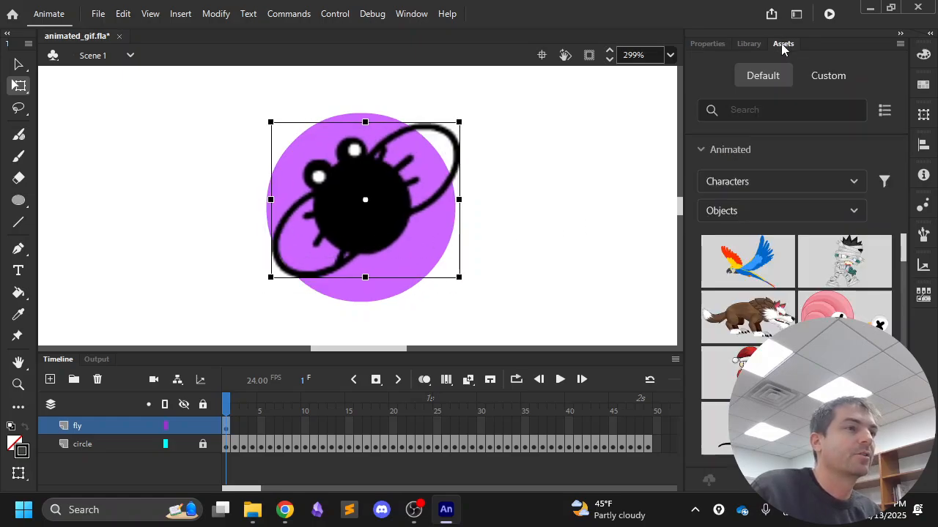
left_click(701, 150)
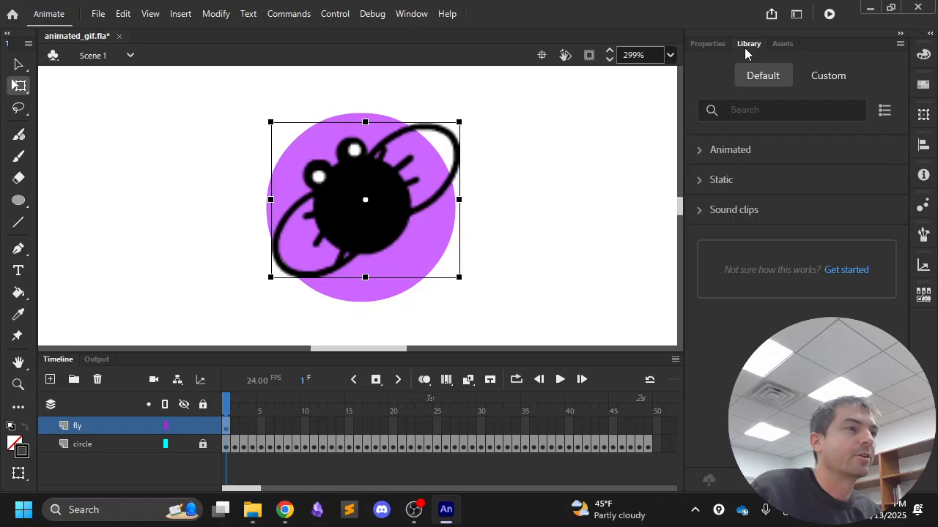
left_click(748, 44)
left_click(736, 223)
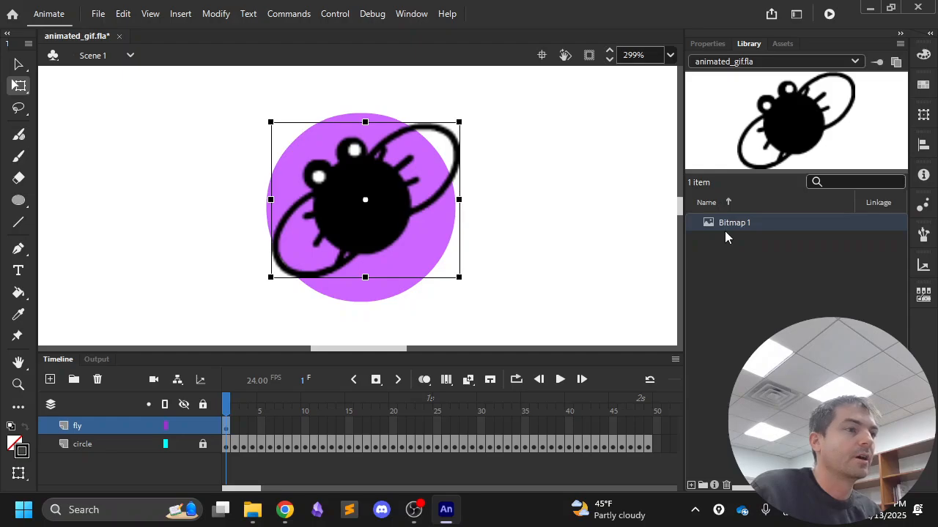
double_click(729, 223)
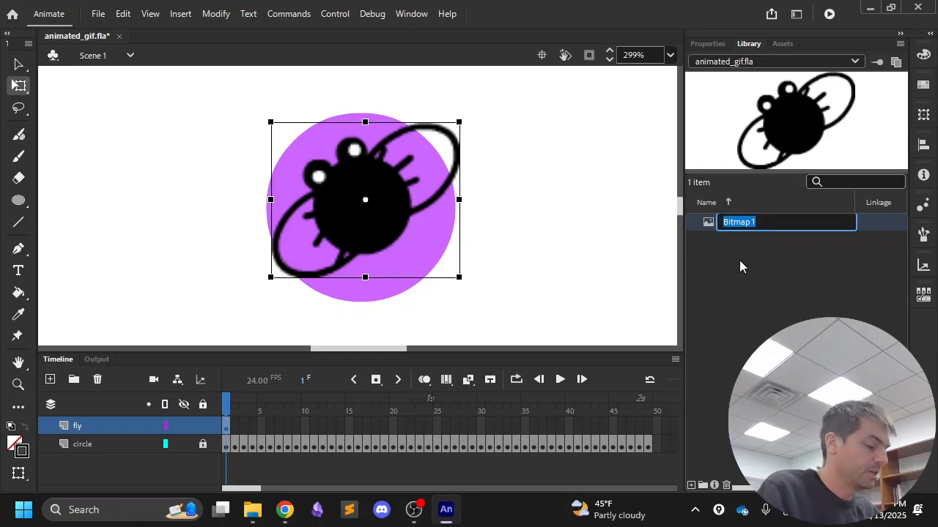
type("fly")
key("Return")
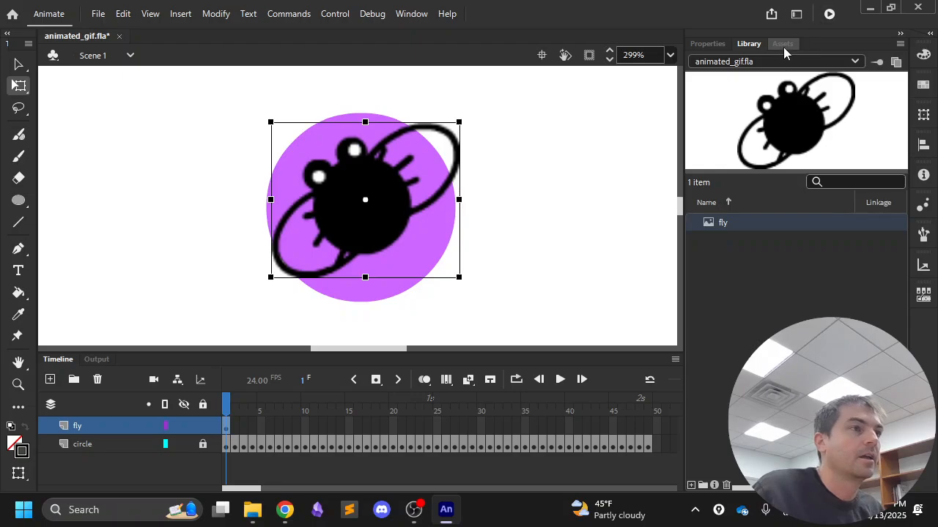
Step: Check the fly bitmap's properties, then undo its renaming, move and conversion to return to the drawn shapes
left_click(711, 43)
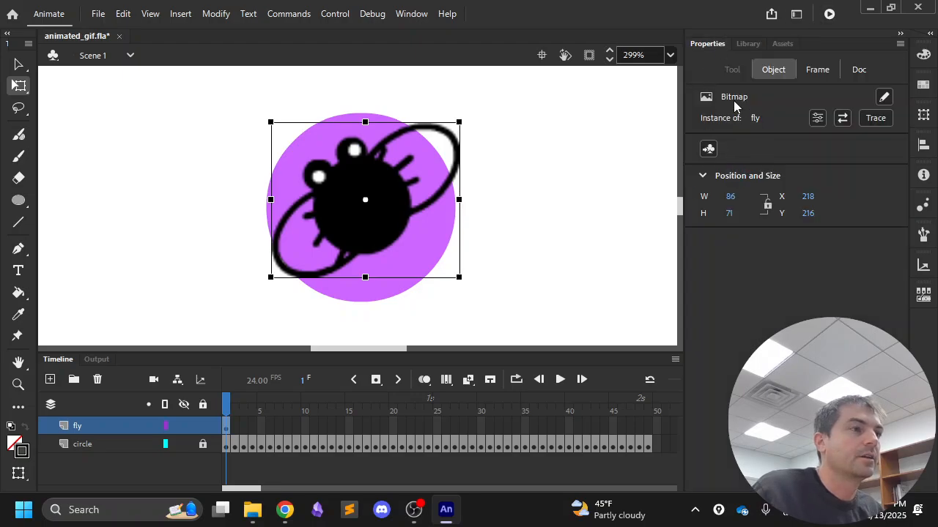
left_click(817, 118)
left_click(738, 100)
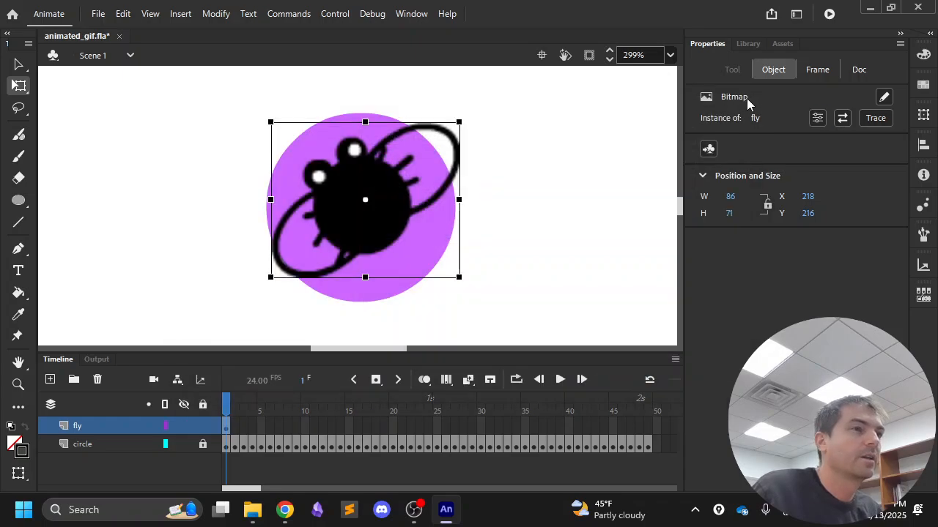
key("ctrl+z")
key("ctrl+z")
key("ctrl+z")
key("ctrl+z")
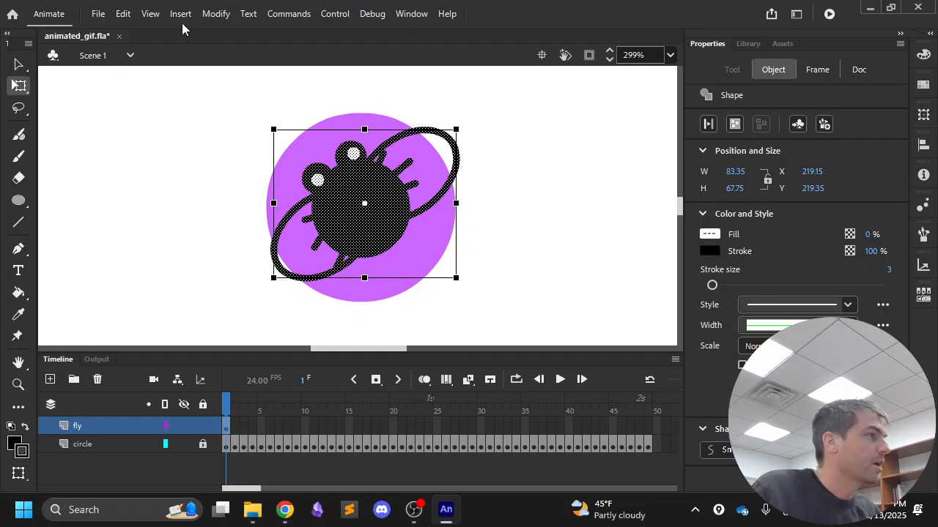
Step: Convert the selected fly drawing to a Graphic symbol named fly in the library root
left_click(215, 14)
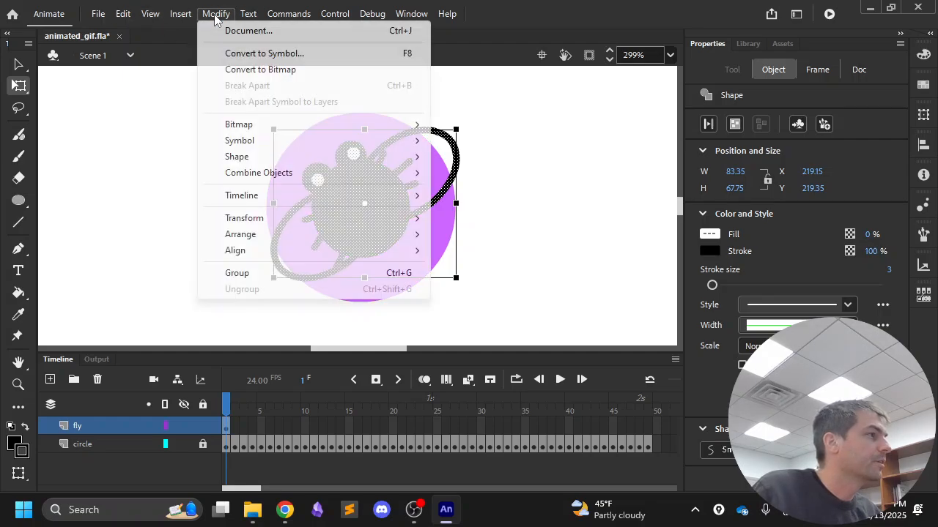
left_click(237, 53)
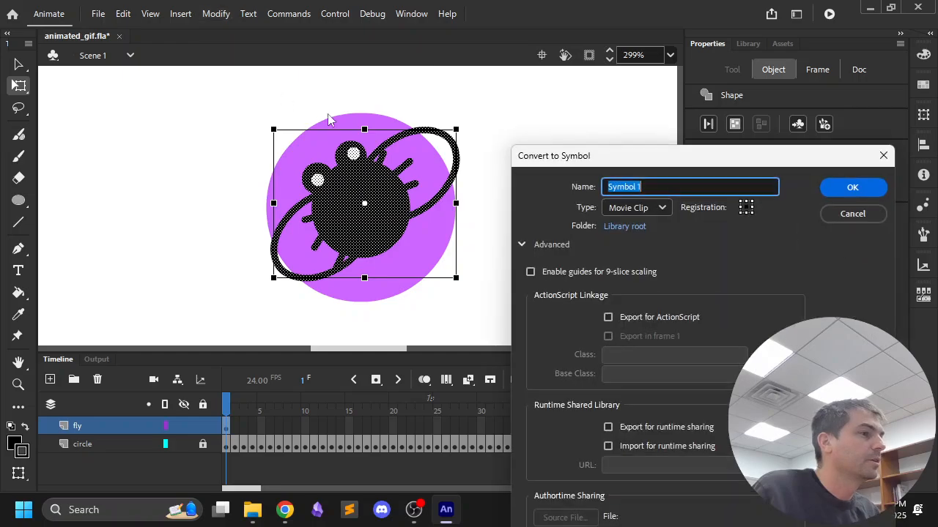
left_click_drag(578, 156, 528, 50)
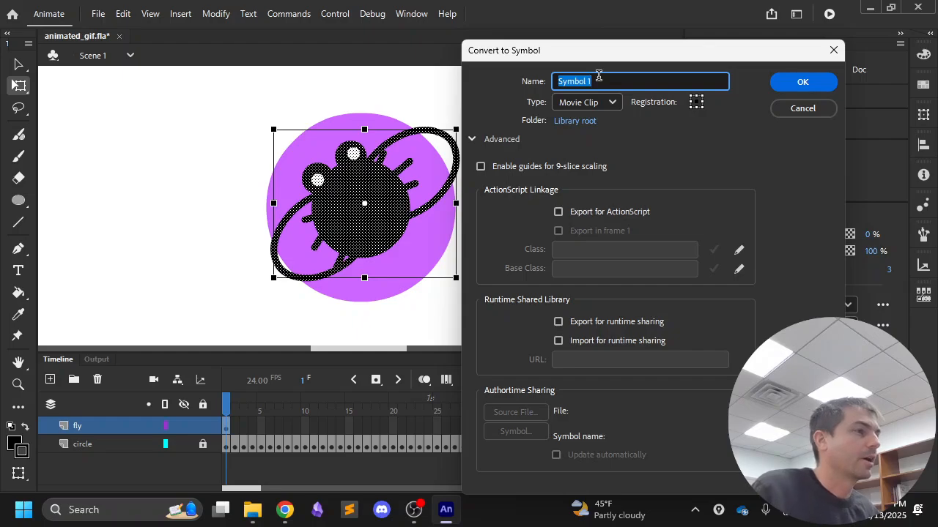
type("fly")
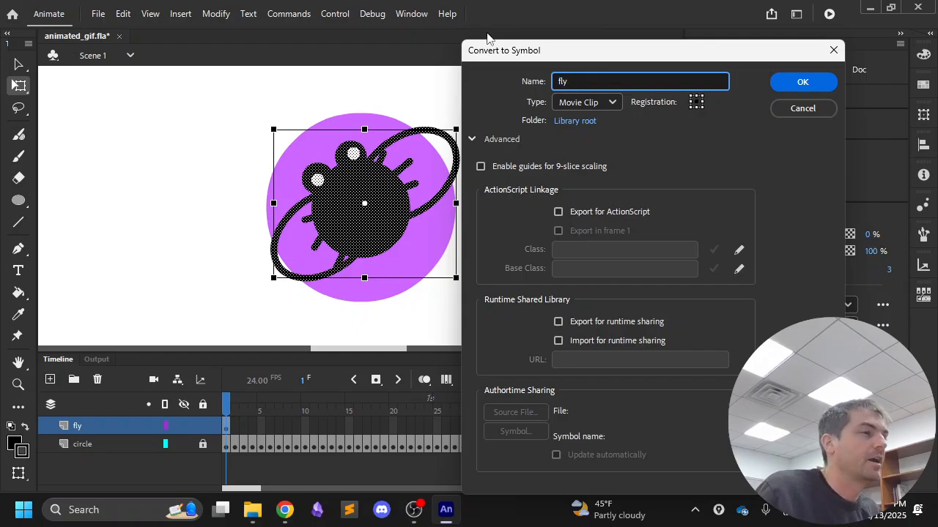
left_click(592, 102)
left_click(605, 159)
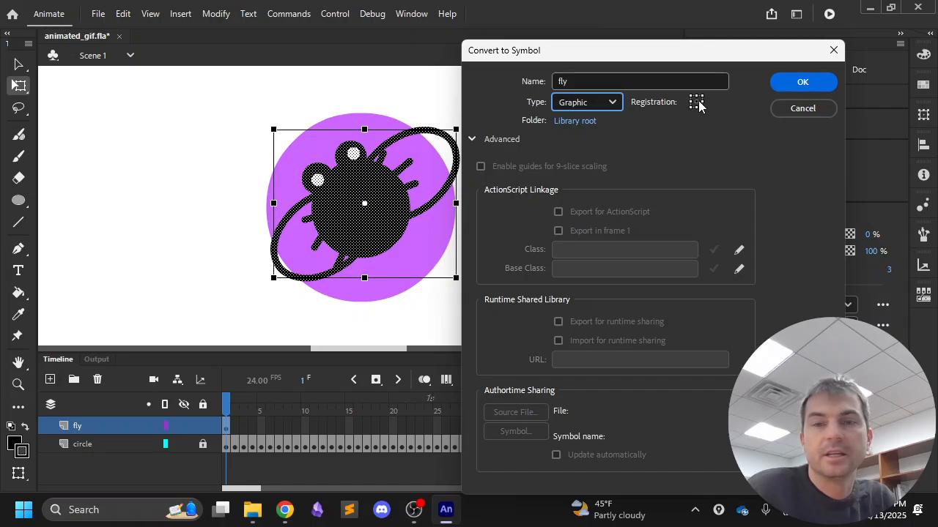
left_click(485, 138)
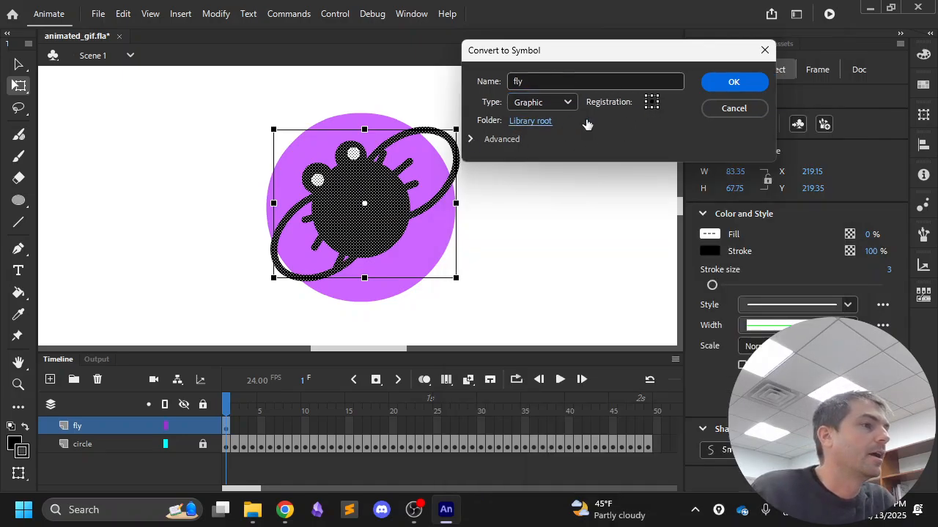
left_click(732, 82)
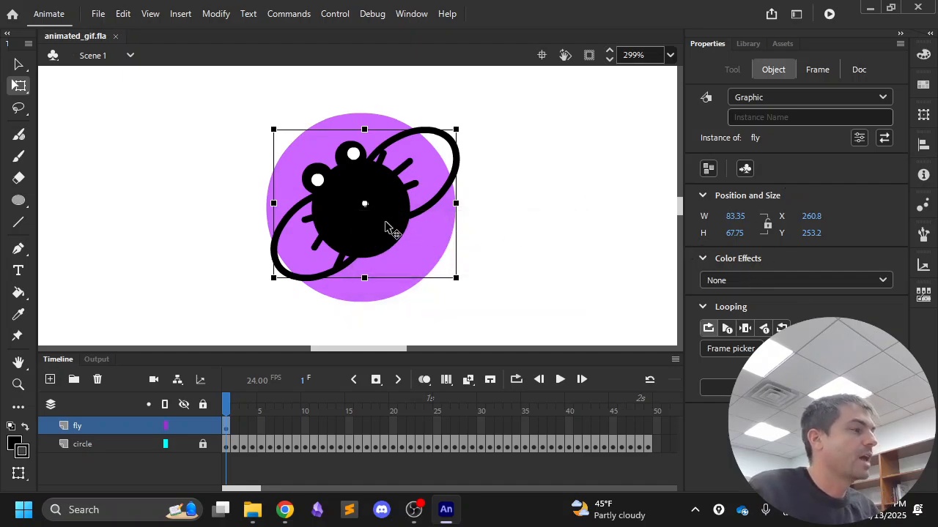
Step: Open the fly symbol for editing and insert a keyframe at frame 2 of its layer
double_click(386, 218)
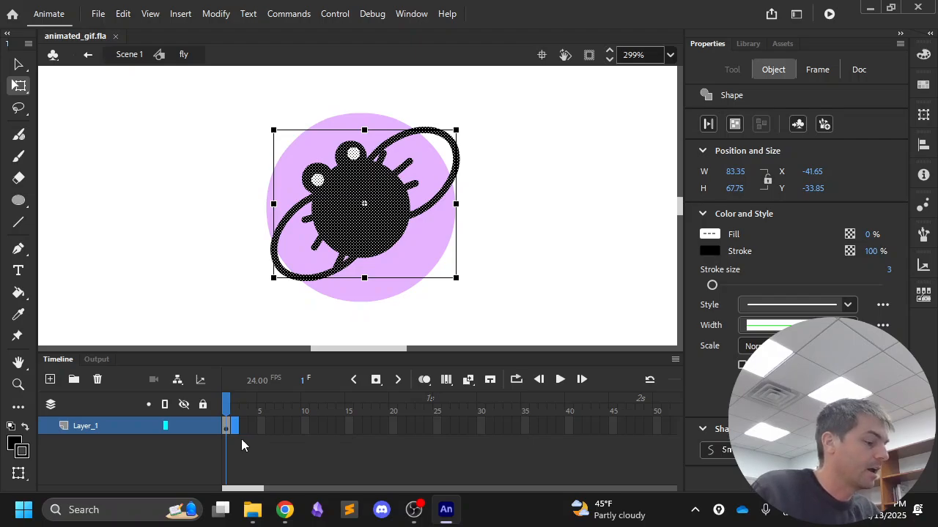
key("F6")
left_click(504, 125)
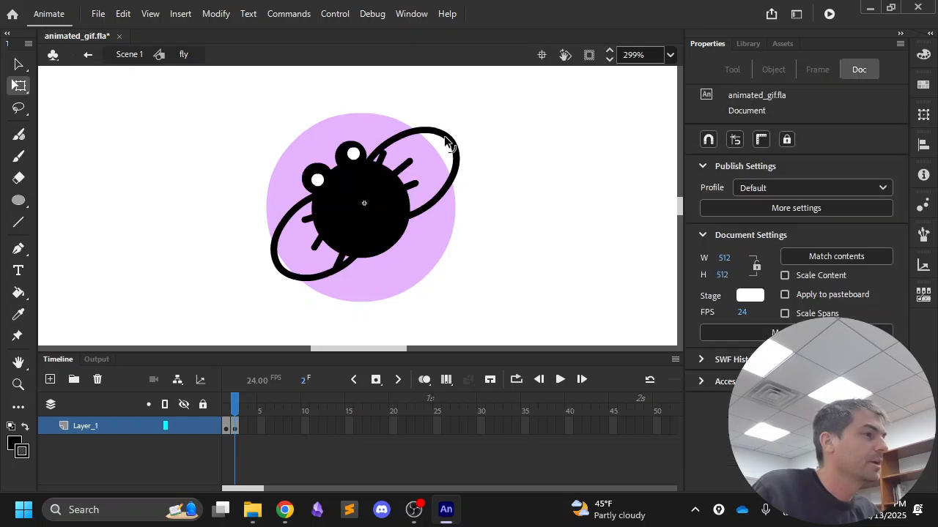
Step: On frame 2, rotate the fly's upper-right wing clockwise and move it against the body's lower-right side as a folded-back wing
left_click(450, 143)
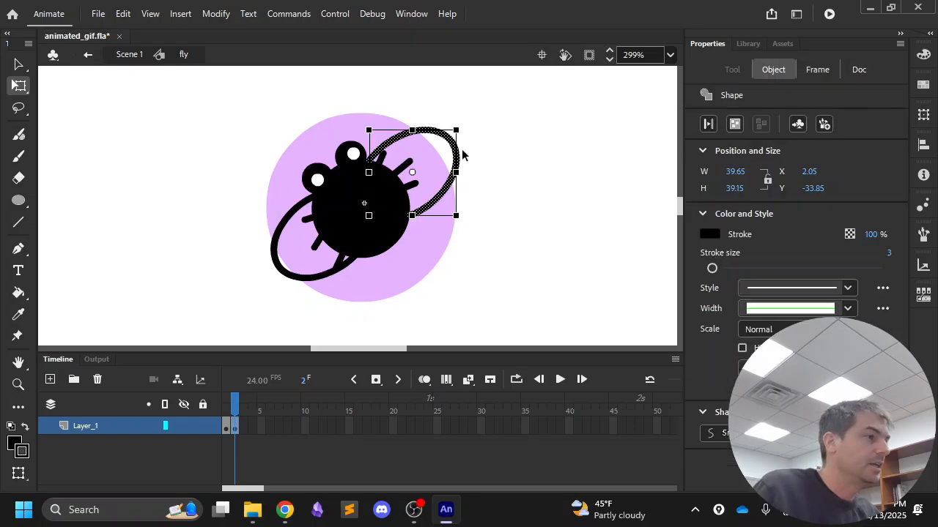
mouse_move(461, 151)
left_mouse_down()
mouse_move(531, 161)
mouse_move(529, 192)
mouse_move(505, 188)
mouse_move(493, 222)
left_mouse_up()
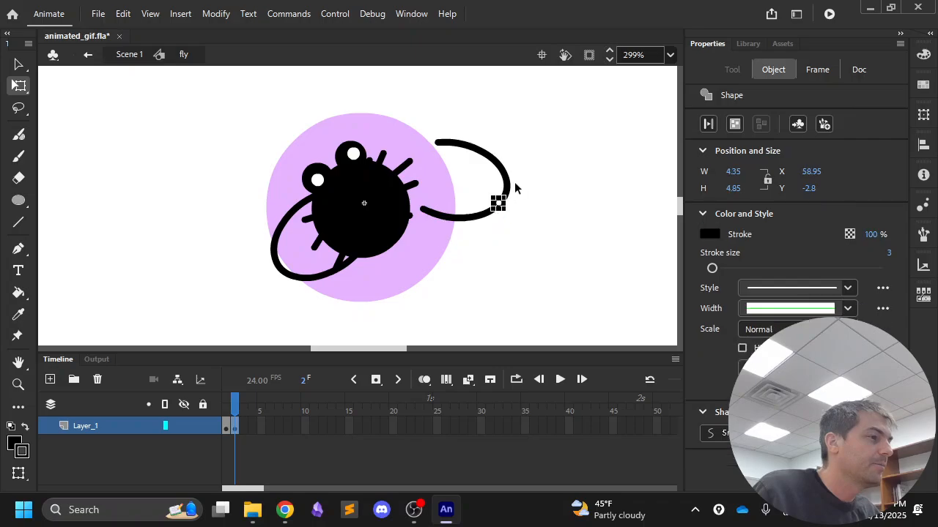
left_click(539, 182)
left_click(504, 184)
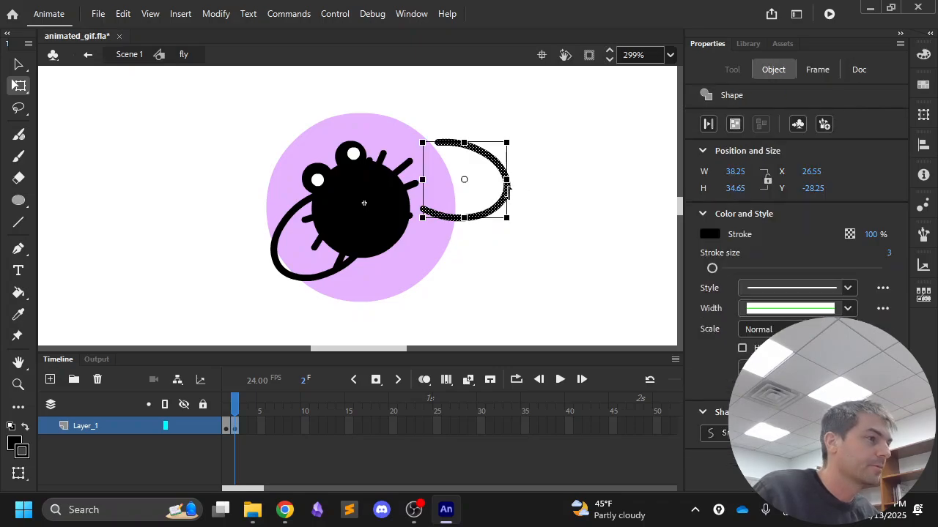
left_click_drag(498, 211, 455, 248)
Step: On frame 2, move the lower-left wing beneath the fly's body and rotate it to point downward as a folded-back wing
left_click(322, 279)
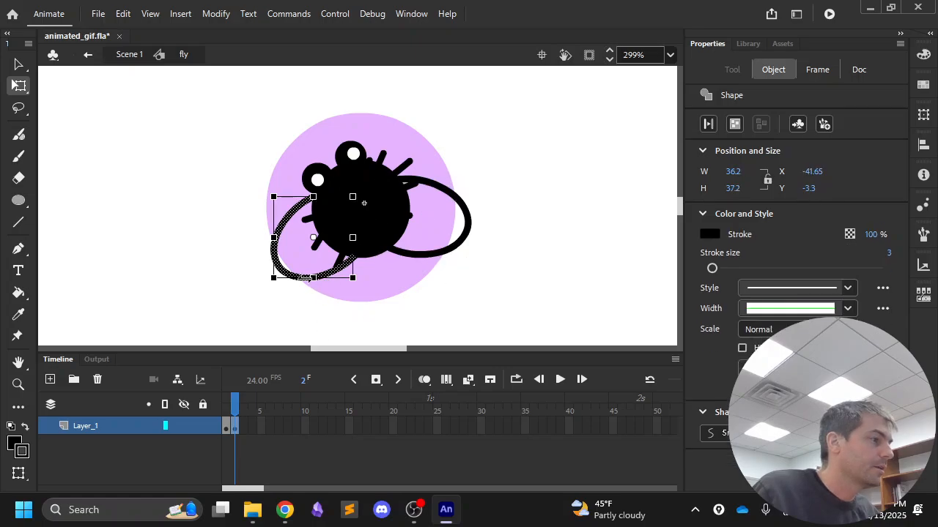
mouse_move(293, 279)
left_mouse_down()
mouse_move(318, 307)
mouse_move(357, 301)
left_mouse_up()
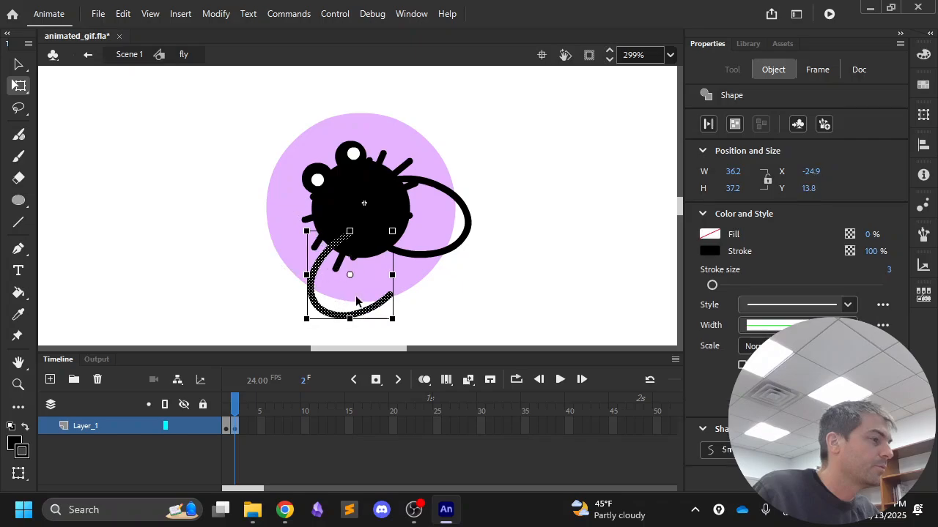
mouse_move(405, 322)
left_mouse_down()
mouse_move(419, 271)
mouse_move(395, 277)
mouse_move(390, 270)
mouse_move(405, 262)
mouse_move(397, 264)
left_mouse_up()
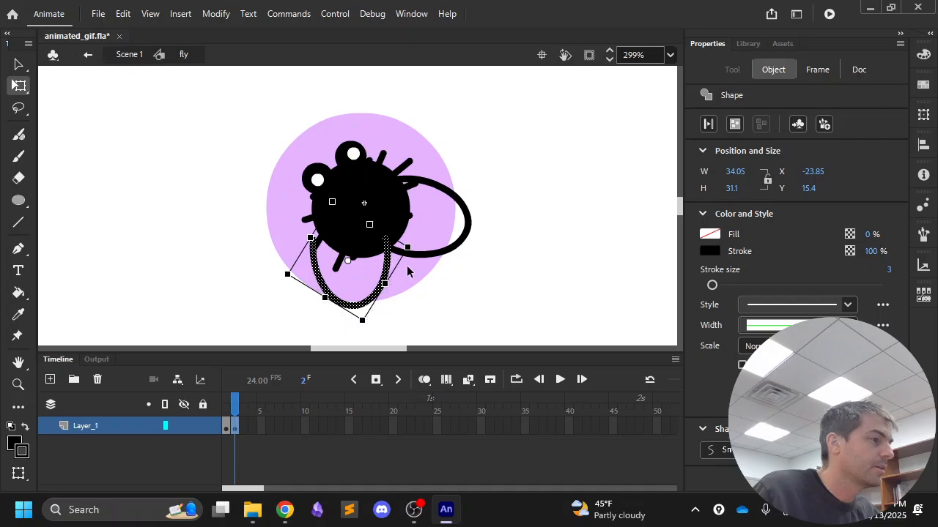
left_click_drag(374, 333, 355, 335)
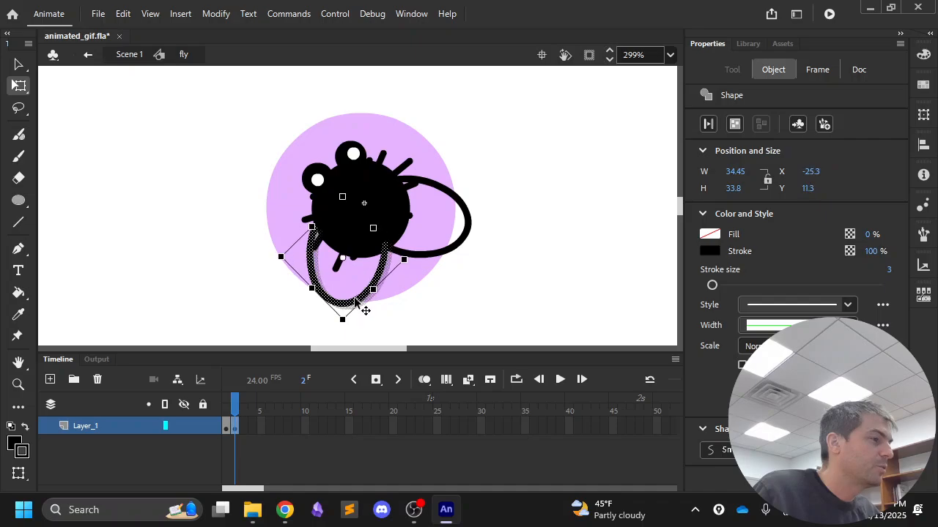
left_click(408, 307)
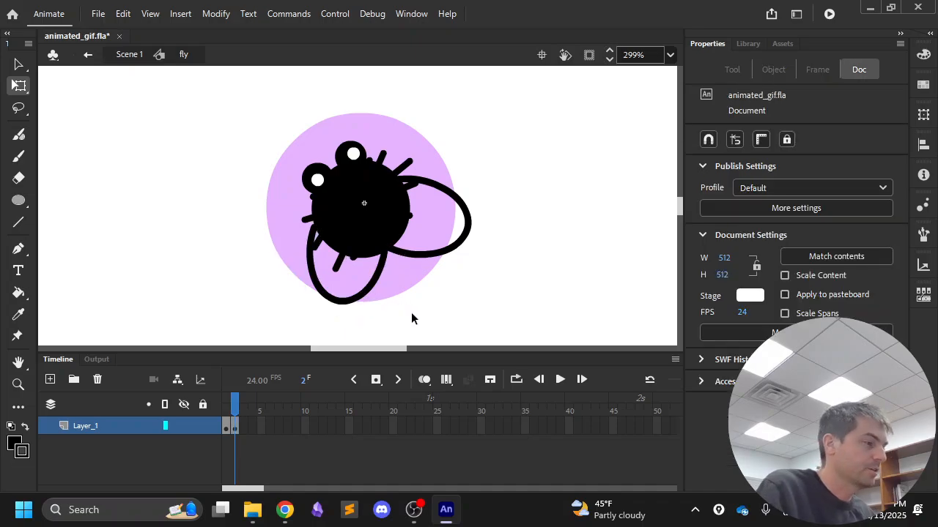
Step: Preview the fly symbol's two-frame wing flap with looped playback, then stop it
key("Return")
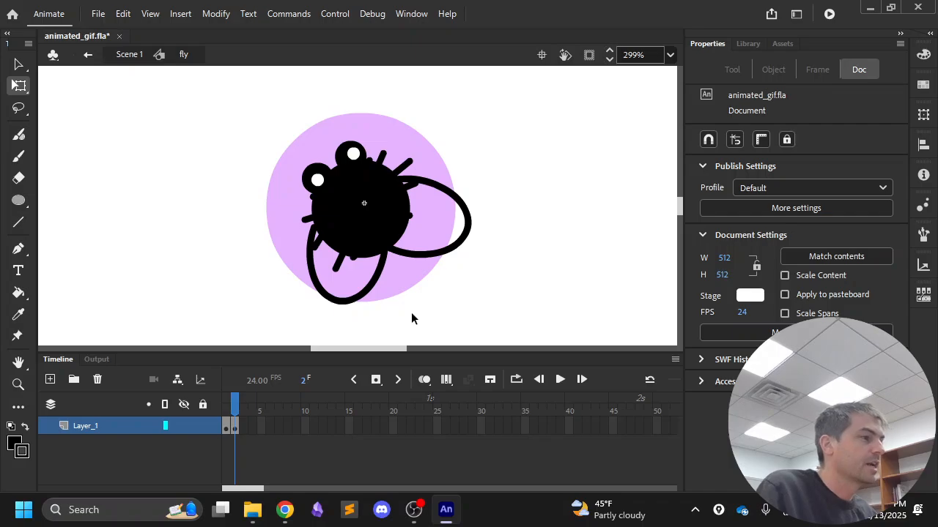
key("Return")
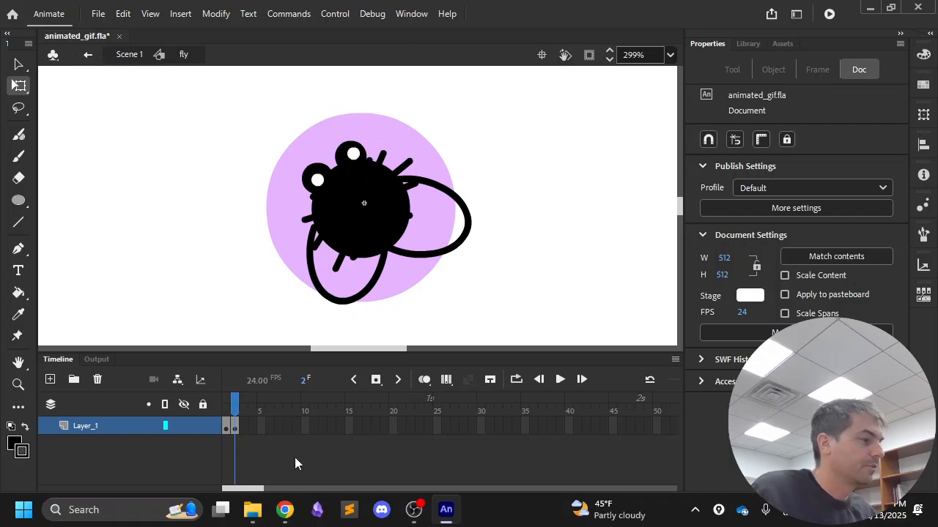
left_click(226, 408)
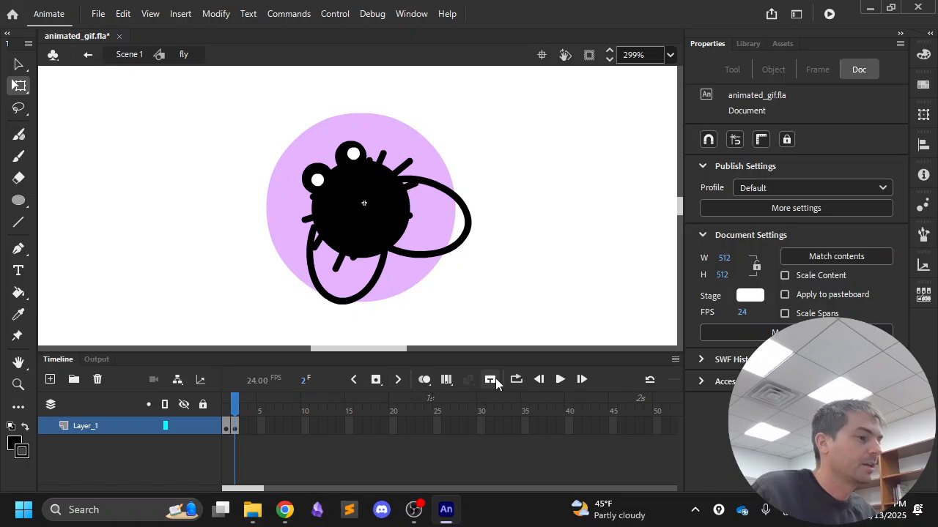
key("Return")
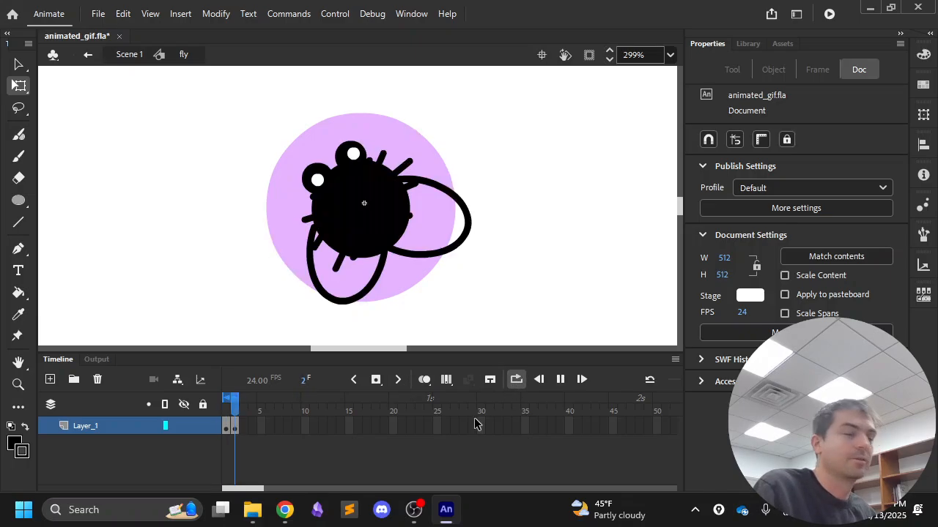
key("Return")
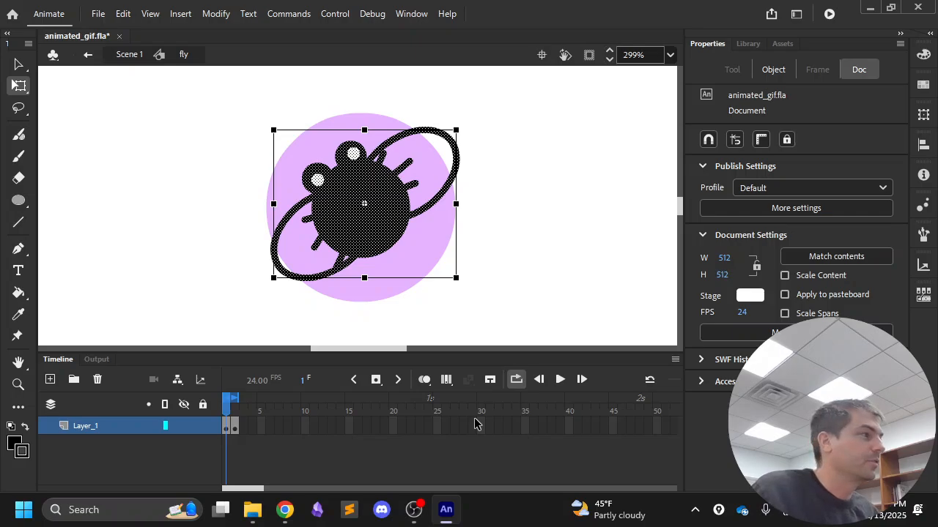
Step: Save the document, return from the fly symbol to Scene 1 and deselect the fly
key("ctrl+s")
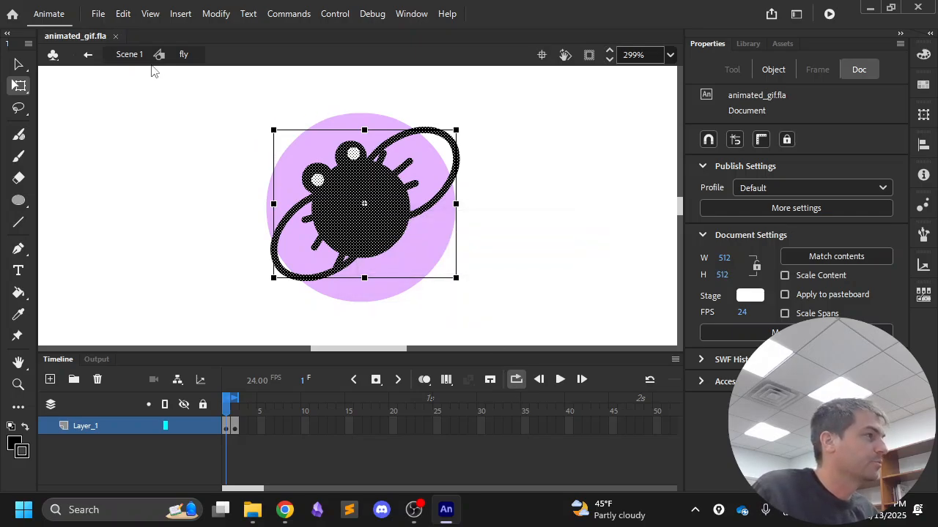
left_click(89, 62)
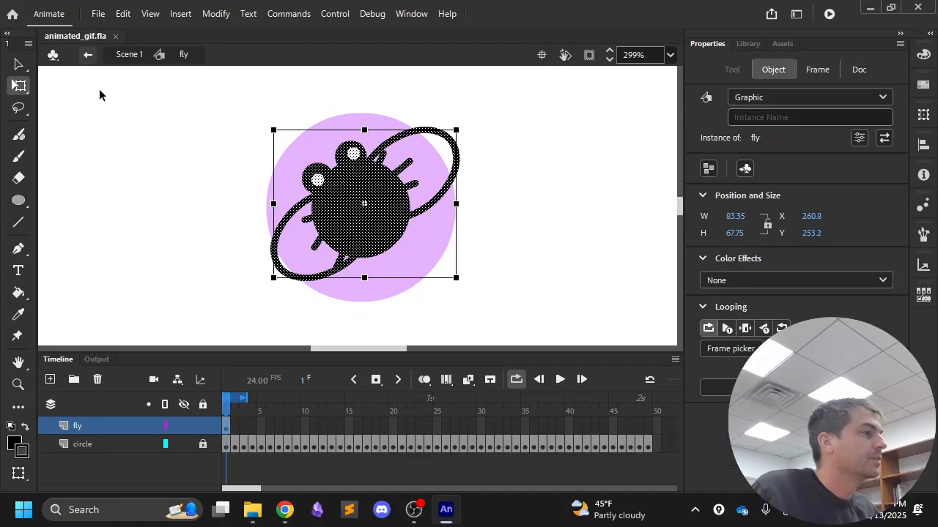
left_click(125, 459)
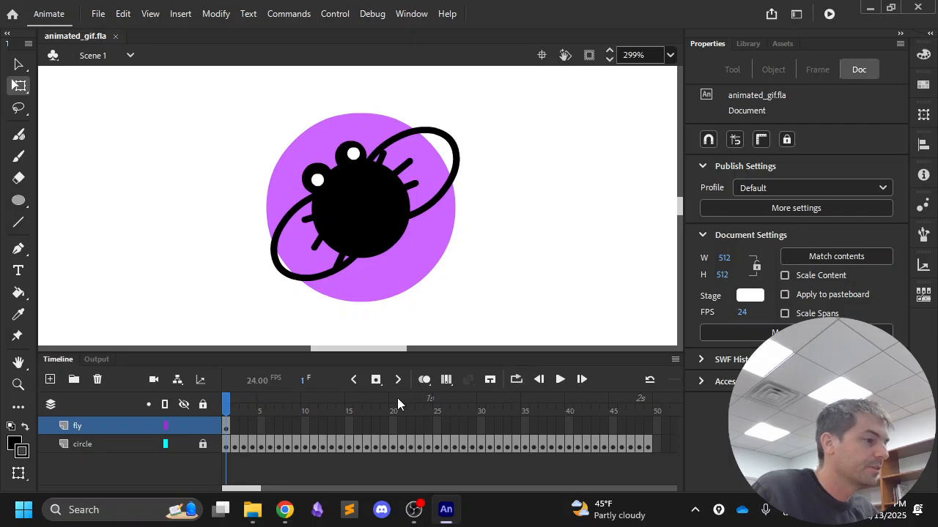
Step: Extend the fly layer's first frame to frame 49 to match the circle layer, and play the animation
scroll(420, 256, "up", 2)
scroll(419, 257, "down", 1)
key("ctrl+minus")
key("ctrl+minus")
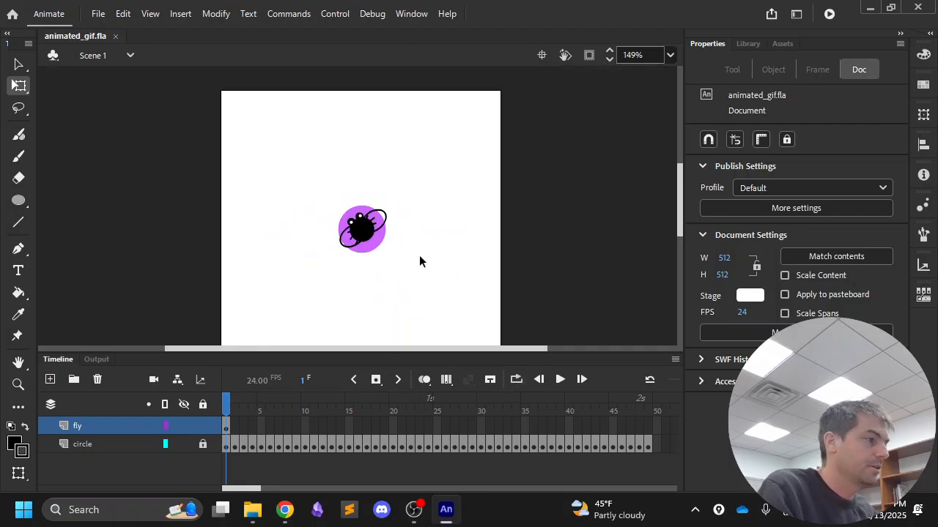
left_click(227, 427)
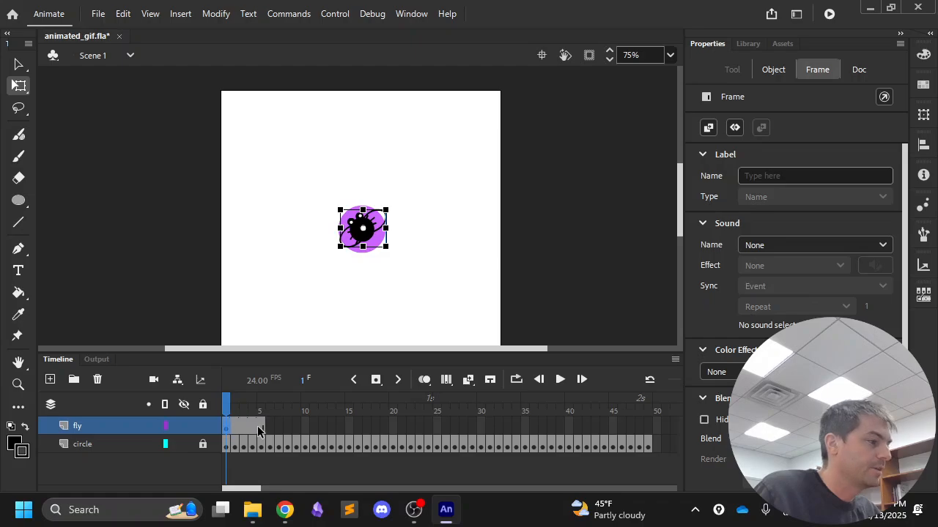
key("F5")
key("F5")
key("F5")
key("F5")
key("F5")
key("F5")
key("F5")
key("F5")
key("F5")
key("F5")
key("F5")
key("F5")
key("F5")
key("F5")
key("F5")
key("F5")
key("F5")
key("F5")
key("F5")
key("F5")
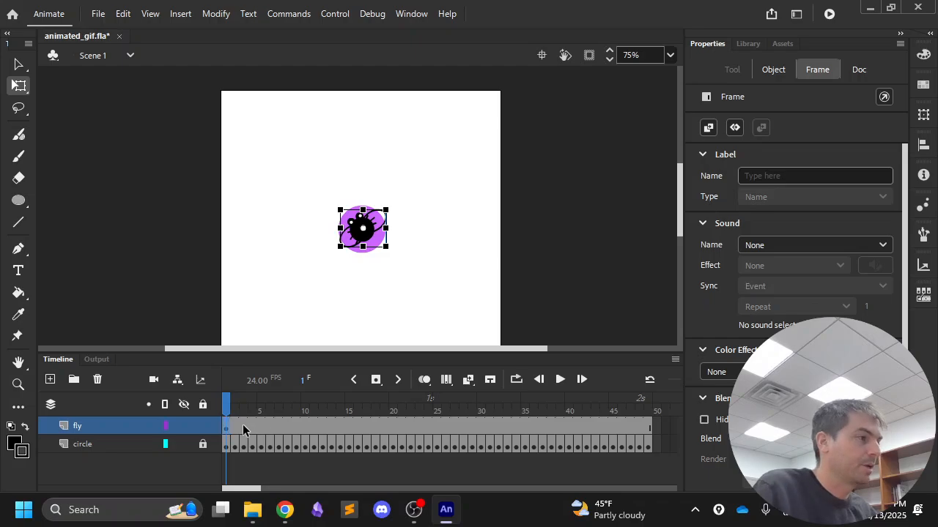
key("Return")
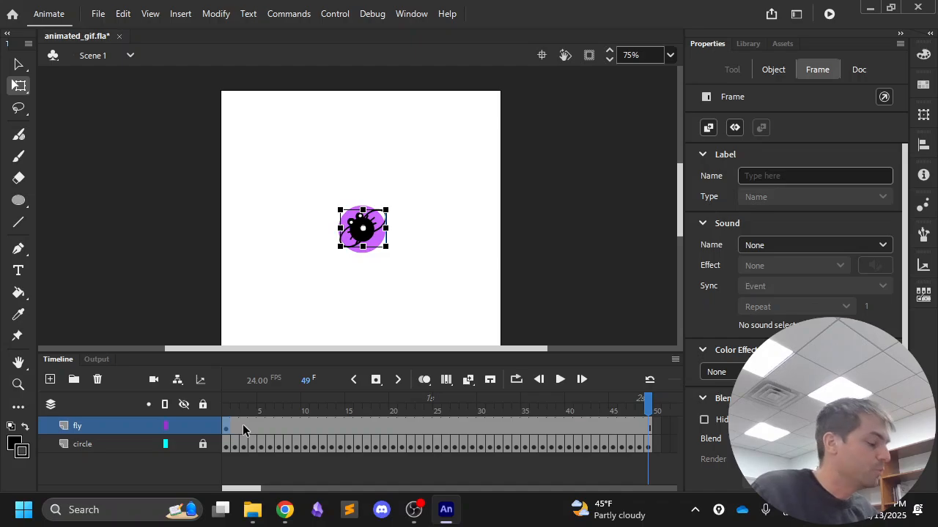
Step: Remove the added frames from the fly layer so only frame 1 remains, and save the document
key("shift+comma")
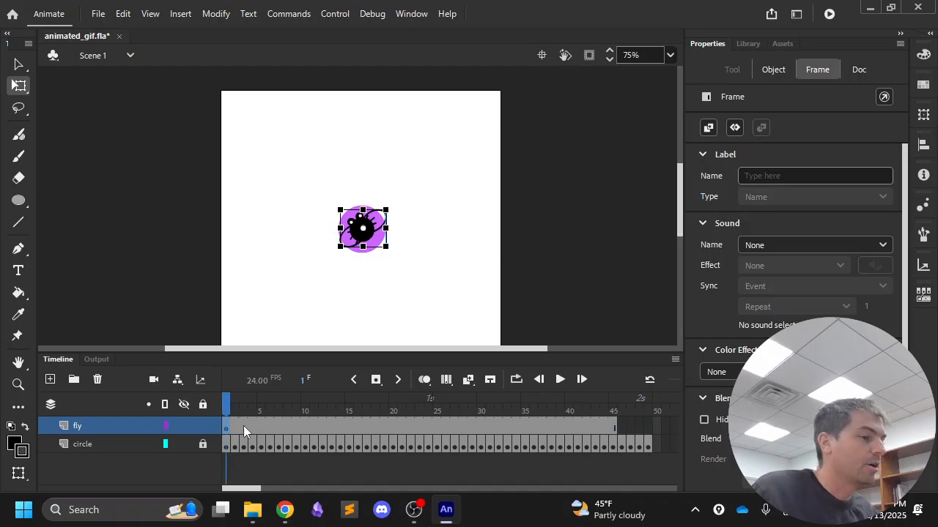
key("shift+F5")
key("shift+F5")
key("shift+F5")
key("shift+F5")
key("shift+F5")
key("shift+F5")
key("shift+F5")
key("shift+F5")
key("shift+F5")
key("shift+F5")
key("shift+F5")
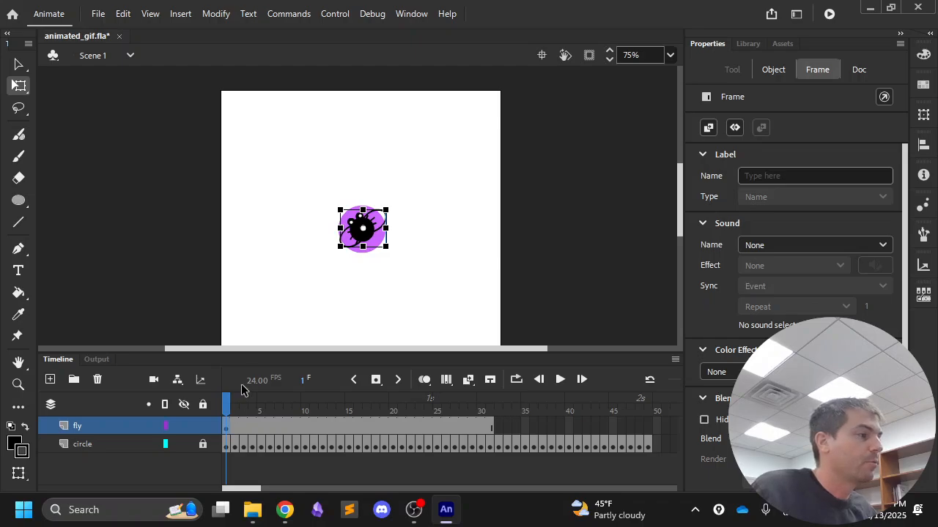
key("shift+F5")
key("shift+F5")
key("shift+F5")
key("shift+F5")
key("shift+F5")
key("shift+F5")
key("shift+F5")
key("shift+F5")
key("shift+F5")
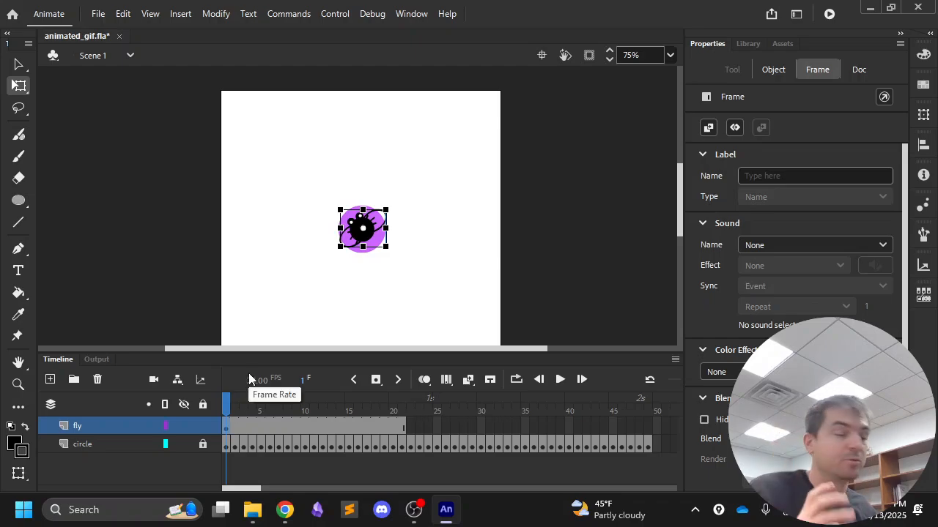
key("shift+F5")
key("shift+F5")
key("shift+F5")
key("shift+F5")
key("shift+F5")
key("shift+F5")
key("shift+F5")
key("shift+F5")
key("shift+F5")
key("shift+F5")
key("shift+F5")
key("shift+F5")
key("shift+F5")
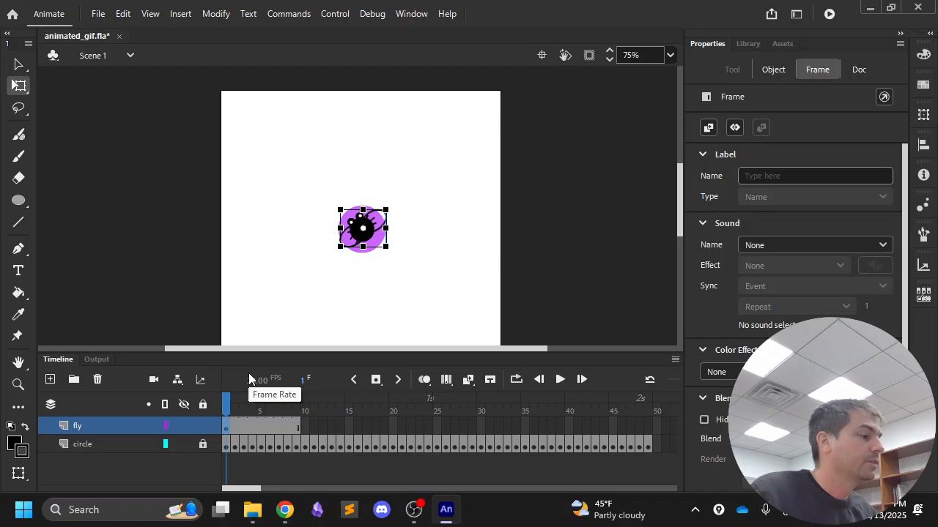
key("shift+F5")
key("shift+F5")
key("shift+F5")
key("shift+F5")
key("shift+F5")
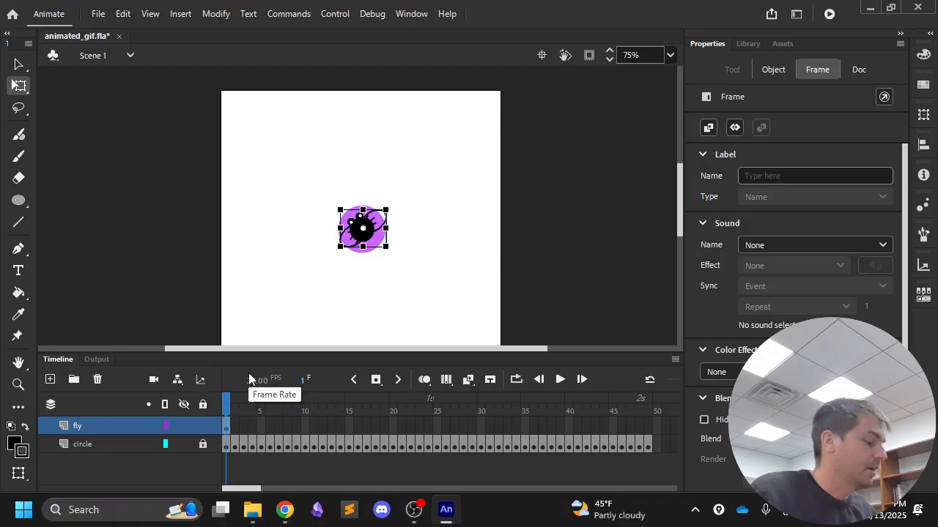
key("ctrl+s")
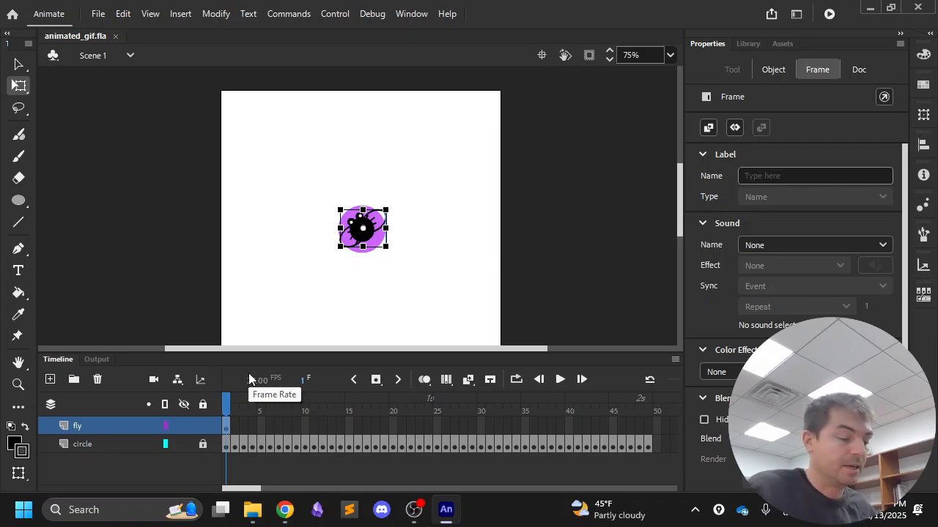
Step: Insert keyframes 2 to 4 on the fly layer, moving the fly onto the purple circle in frames 2 and 3
key("ctrl+=")
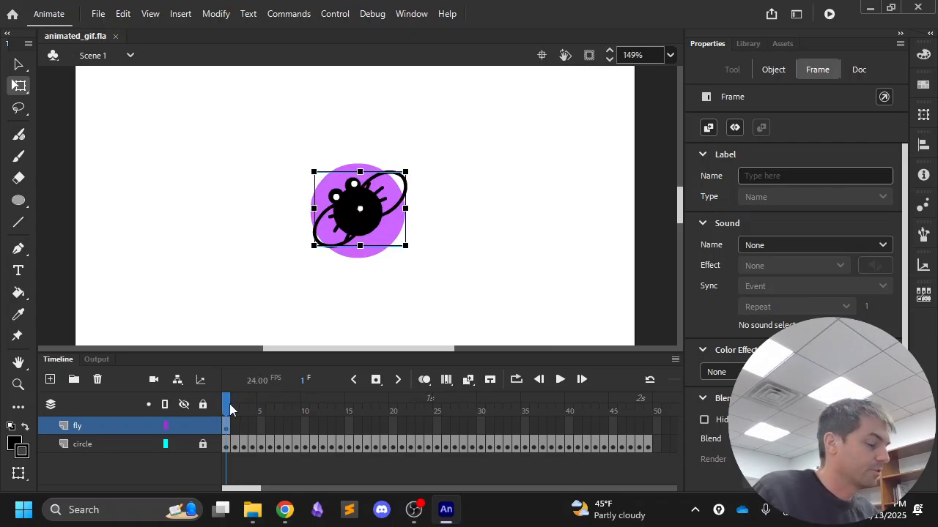
key("F6")
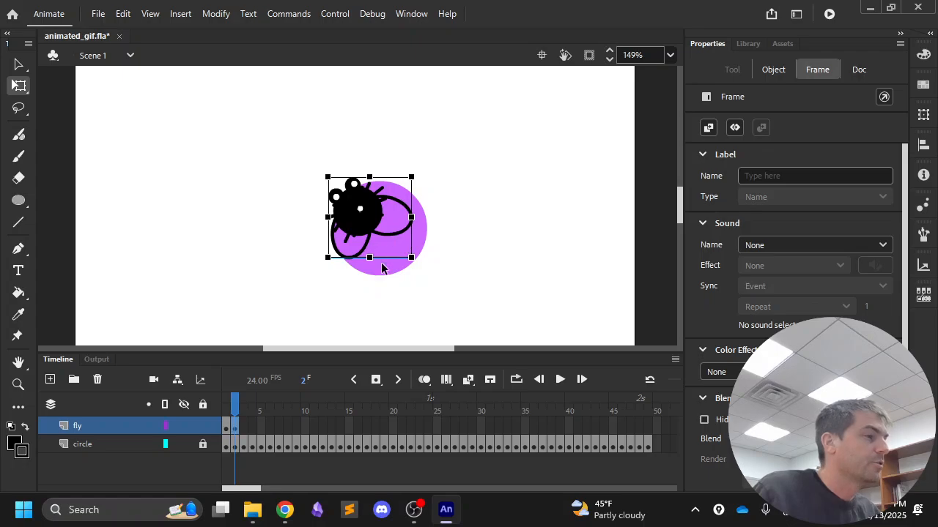
left_click_drag(365, 223, 389, 241)
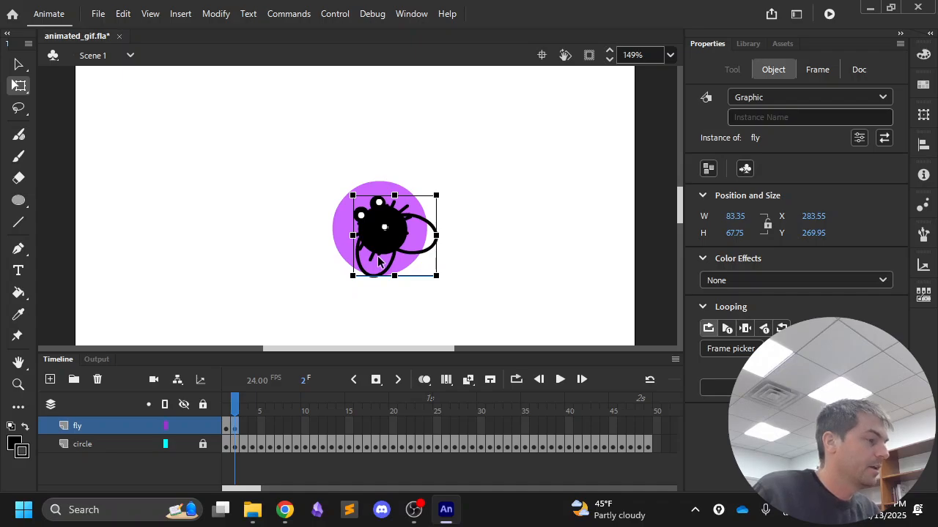
key("period")
left_click_drag(392, 235, 402, 267)
key("F6")
scroll(469, 244, "up", 3)
scroll(469, 248, "down", 3)
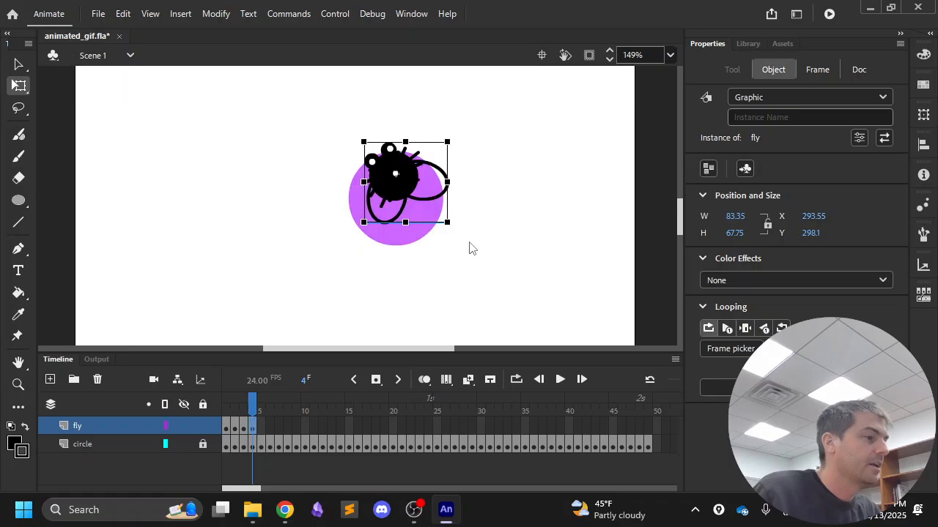
Step: Move the fly onto the circle in frames 4 to 8 and extend the fly layer's keyframes to frame 9
key("ctrl+minus")
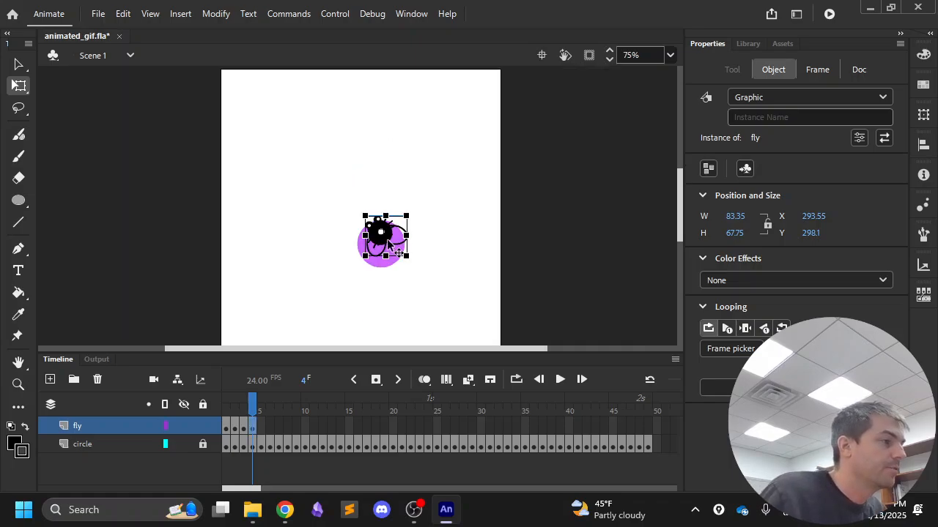
left_click_drag(388, 241, 341, 282)
key("F6")
key("F6")
key("F6")
key("F6")
key("F6")
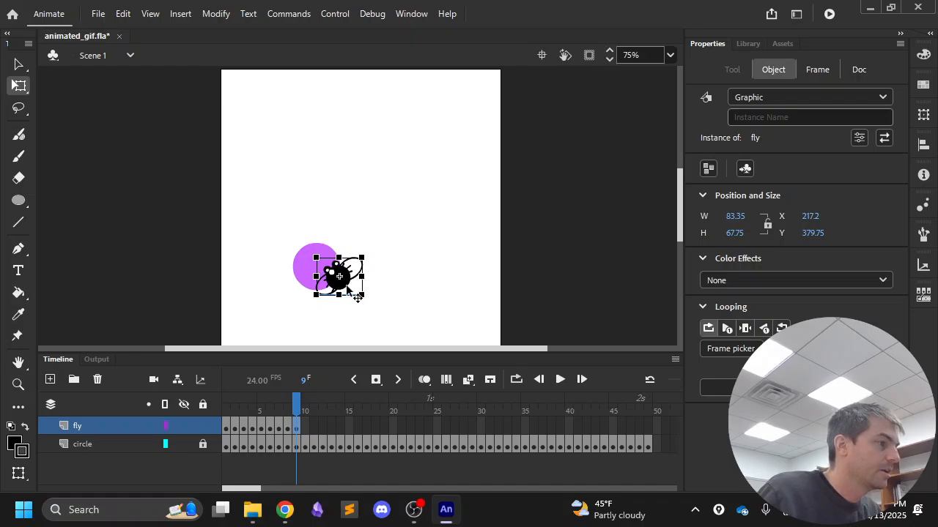
Step: Place the fly on the circle from frame 9 onward, adding keyframes through frame 12 of the fly layer
left_click_drag(358, 297, 318, 206)
key("F6")
key("F6")
key("F6")
Step: Play the animation from frame 1 twice and examine the fly's pose and position around frames 12 and 13
left_click_drag(317, 408, 222, 398)
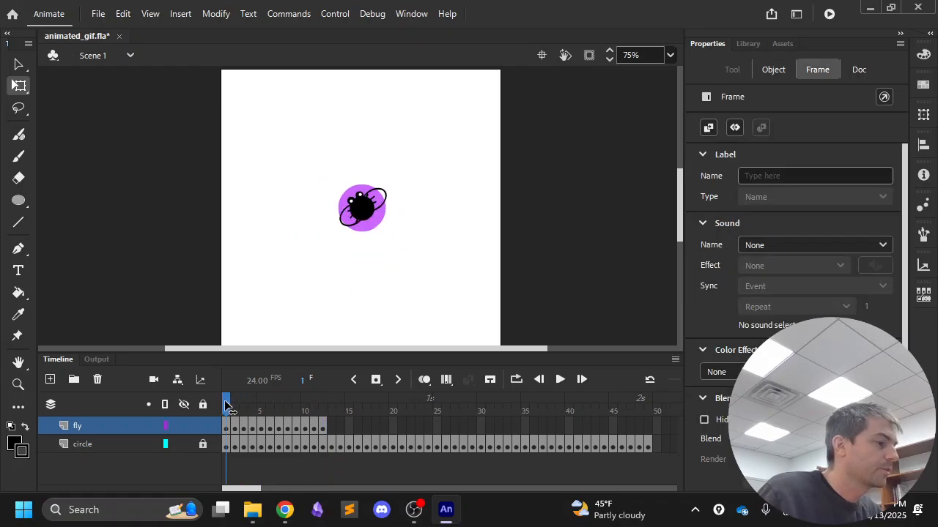
key("Return")
key("Return")
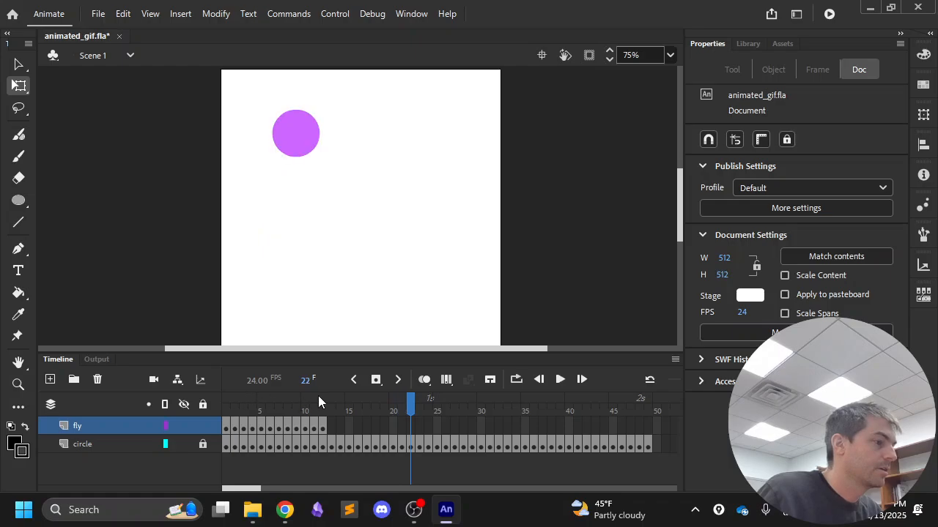
left_click_drag(318, 399, 228, 405)
key("Return")
key("Return")
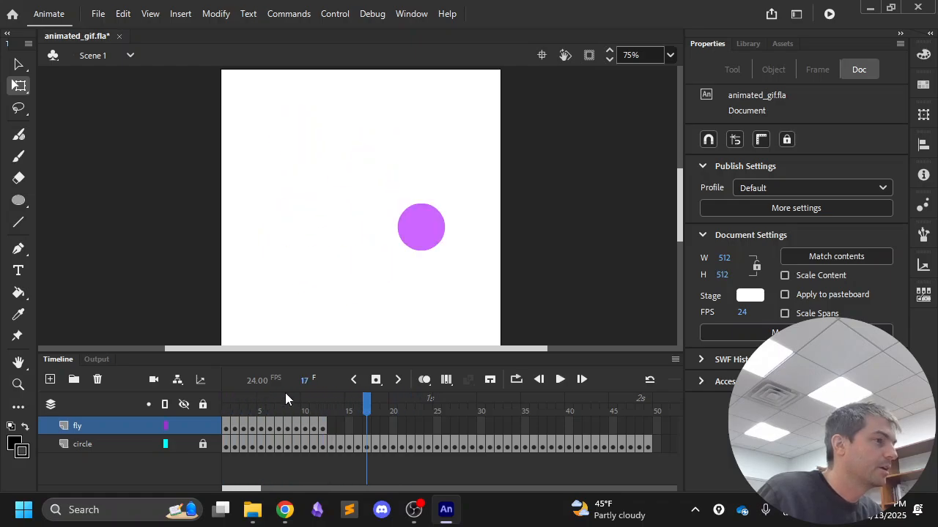
left_click_drag(346, 398, 335, 404)
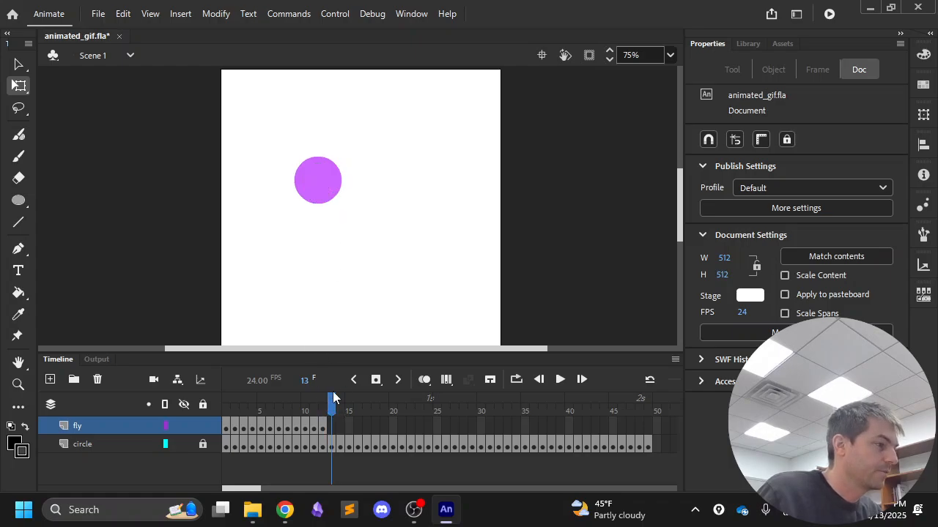
left_click_drag(333, 398, 323, 400)
key("shift+comma")
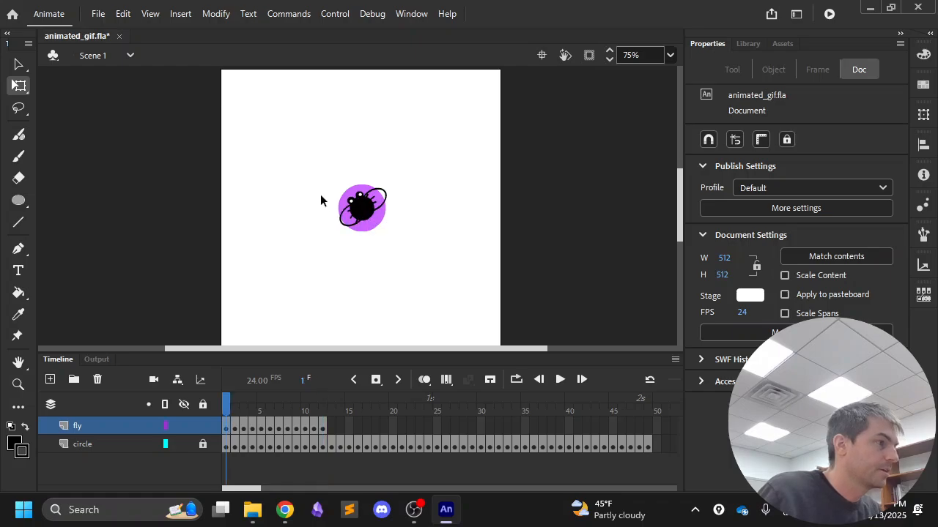
left_click(357, 212)
left_click(331, 400)
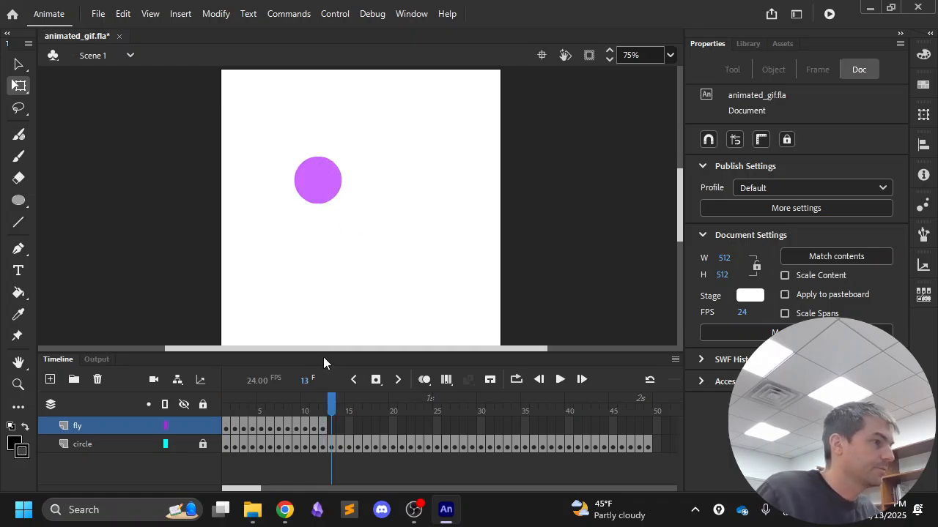
left_click_drag(329, 408, 323, 411)
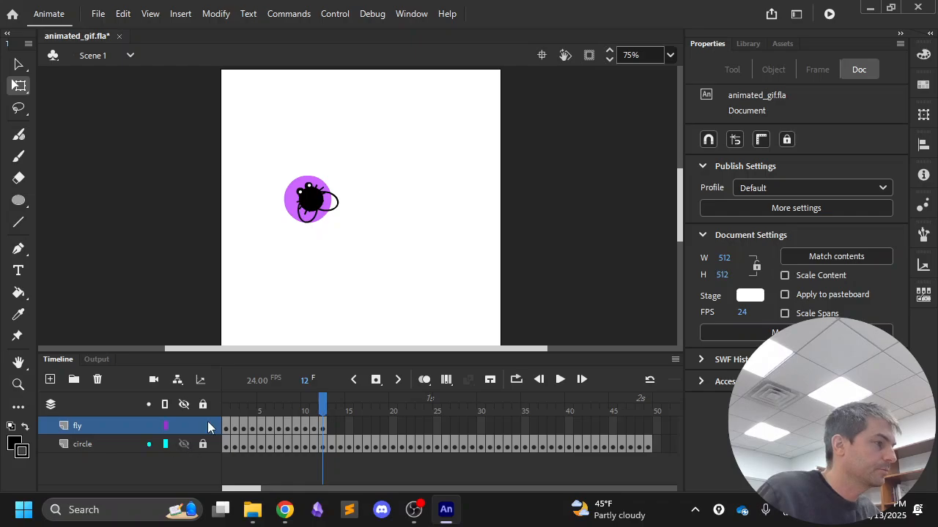
key("shift+comma")
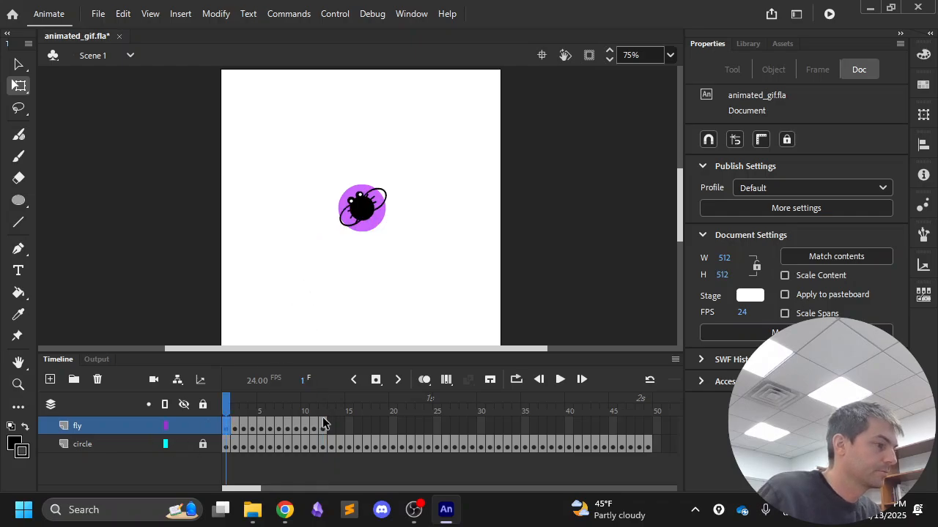
Step: Add fly keyframes 13 to 17, rotating the fly to face its direction of travel and moving it along with the circle
left_click(331, 425)
left_click_drag(316, 211, 323, 195)
left_click_drag(355, 164, 410, 224)
key("period")
key("period")
key("period")
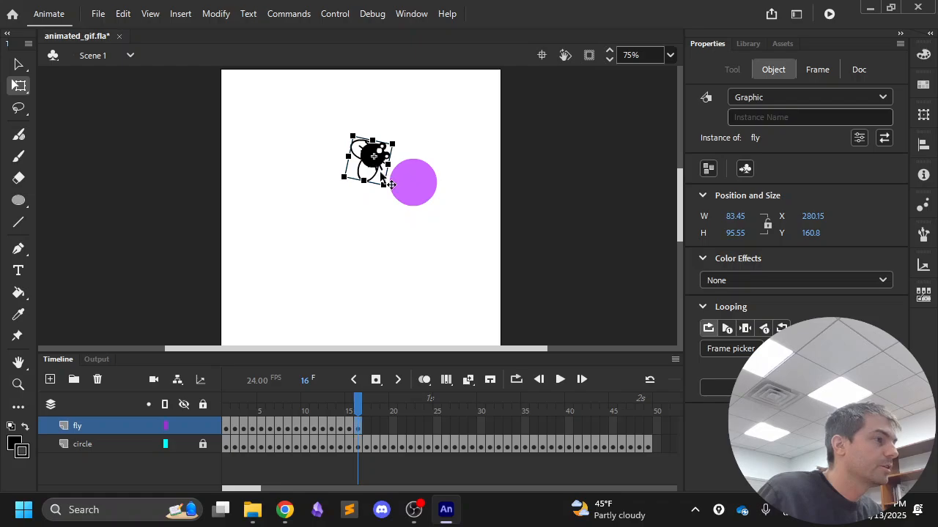
left_click_drag(390, 185, 445, 201)
key("period")
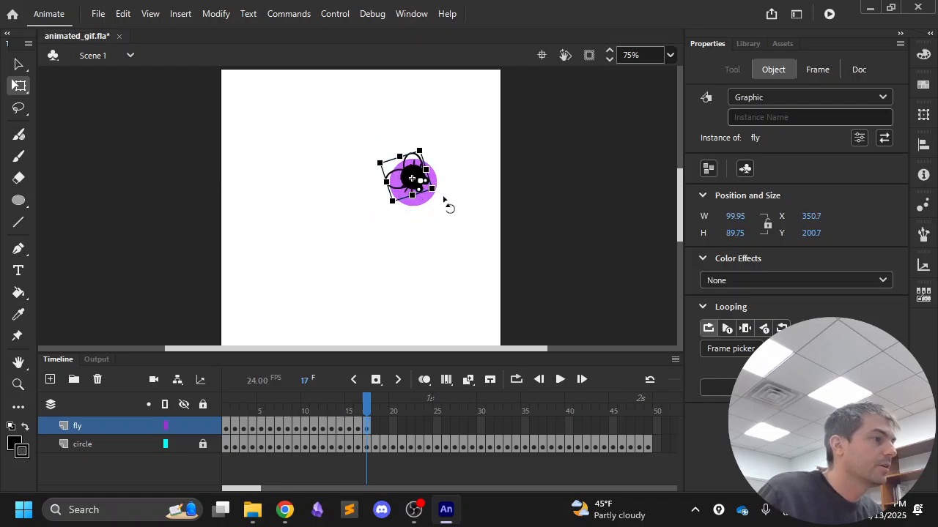
Step: Keyframe the fly onto the circle through frame 20, deselect it, and return to the first frame
left_click_drag(408, 175, 272, 284)
key("period")
key("period")
key("period")
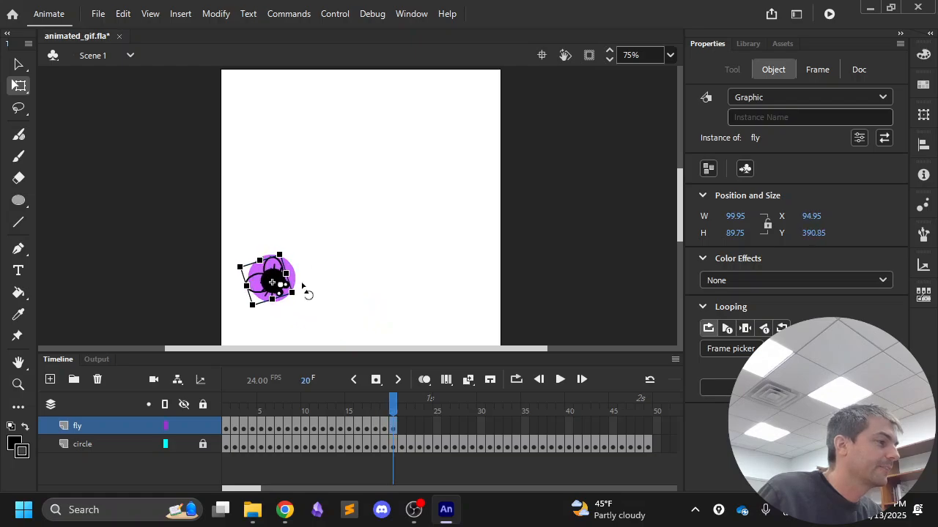
left_click(298, 294)
key("shift+comma")
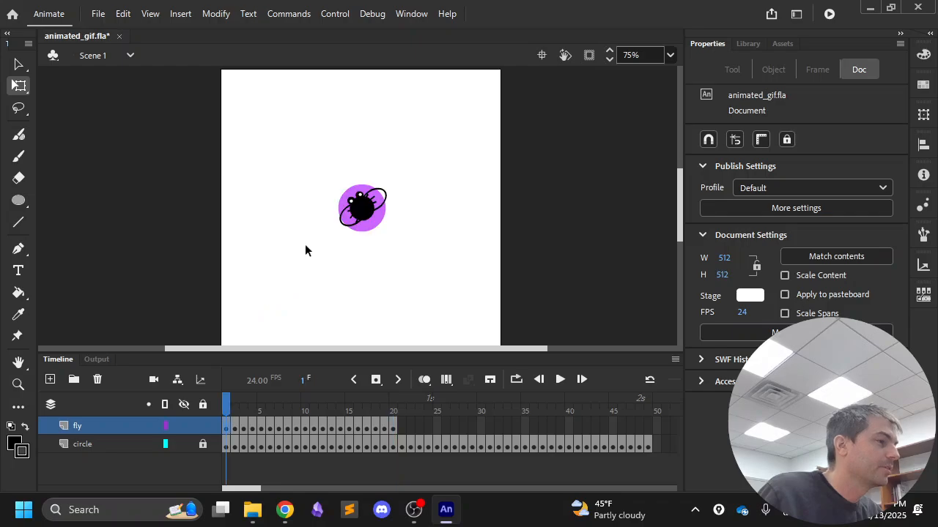
Step: Continue from frame 20, adding fly keyframes through frame 36 and moving the fly to follow the circle
left_click(393, 425)
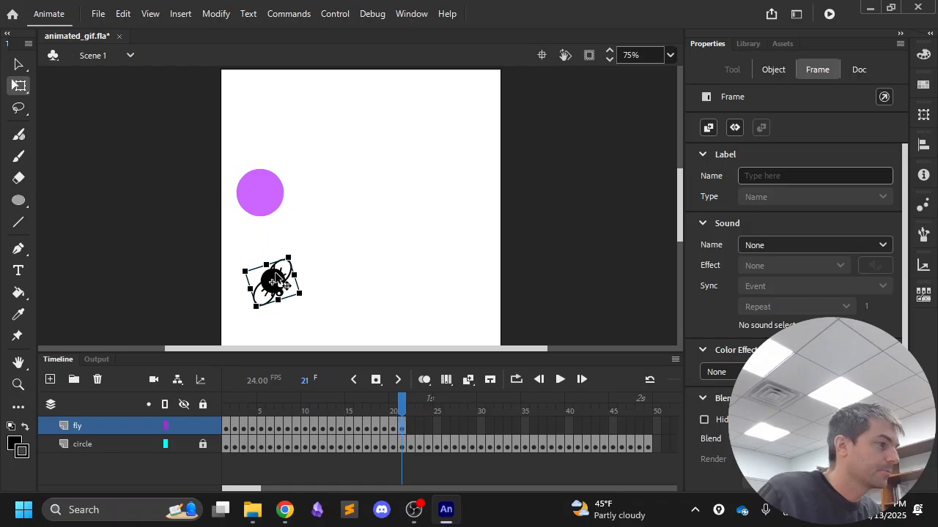
left_click_drag(282, 284, 366, 288)
key("period")
key("period")
key("period")
key("period")
key("period")
key("period")
key("period")
key("period")
key("period")
key("period")
key("period")
key("period")
key("period")
key("period")
key("period")
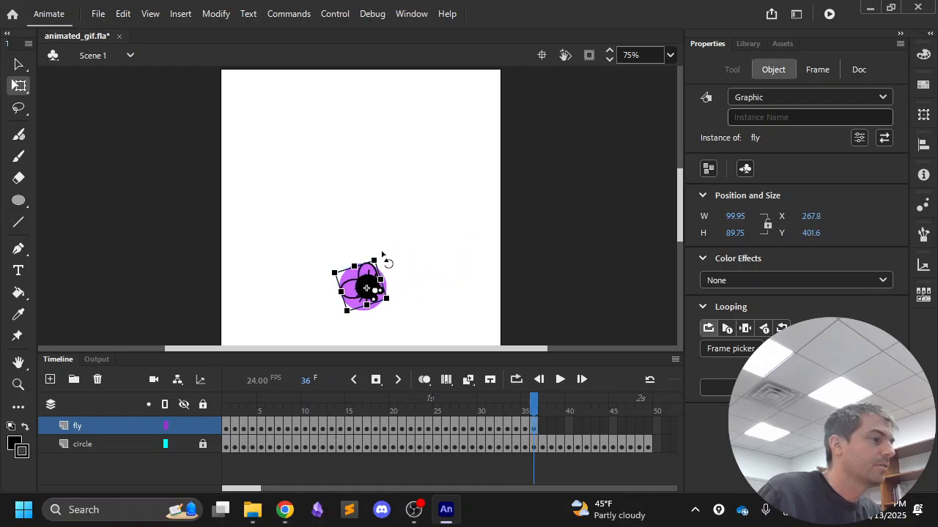
Step: Move and rotate the fly to follow the circle in the remaining frames, keyframing the fly layer through frame 49
left_click_drag(382, 255, 367, 211)
key("period")
key("period")
key("period")
key("period")
key("period")
key("period")
key("period")
key("period")
key("period")
key("period")
key("period")
key("period")
key("F6")
key("F6")
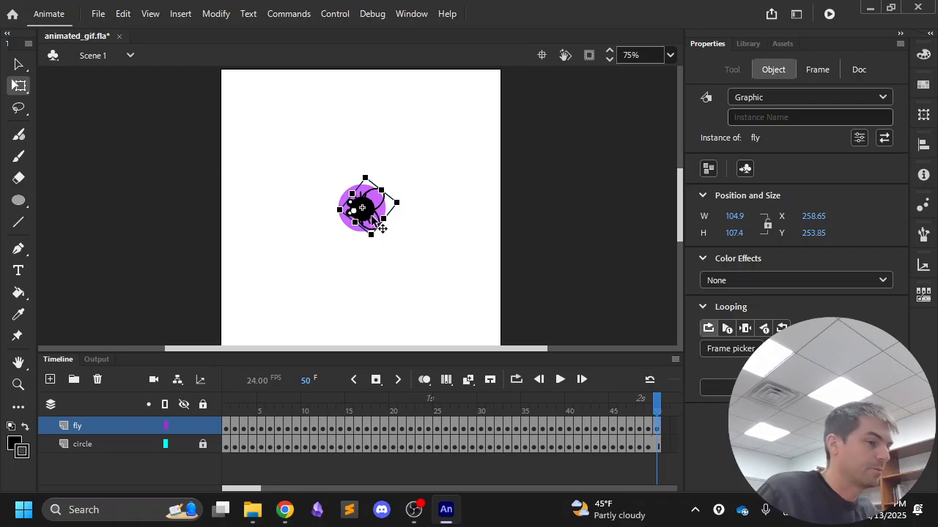
Step: Play the full 49-frame animation repeatedly to check how the fly follows the circle
key("Return")
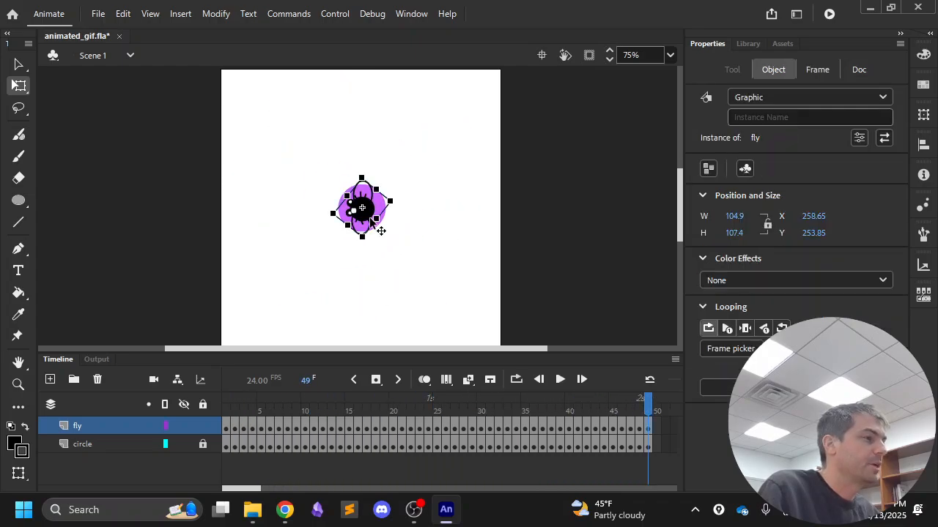
key("Return")
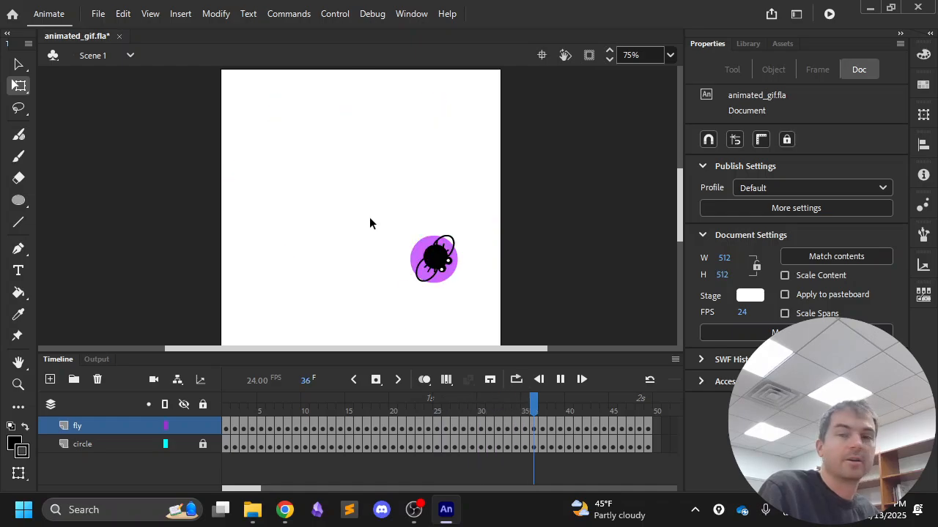
key("Return")
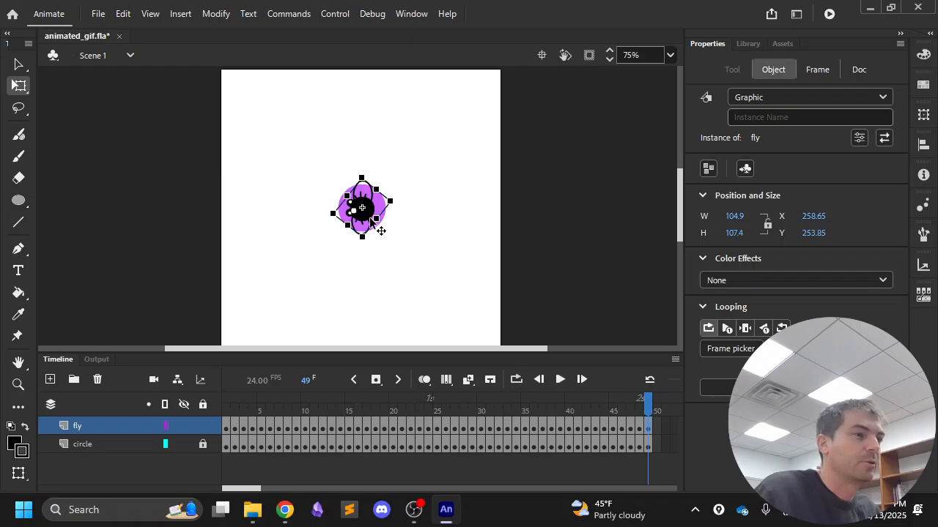
Step: Try a document frame rate of 12 FPS, play the animation, and restore the rate to 24 FPS
left_click(862, 70)
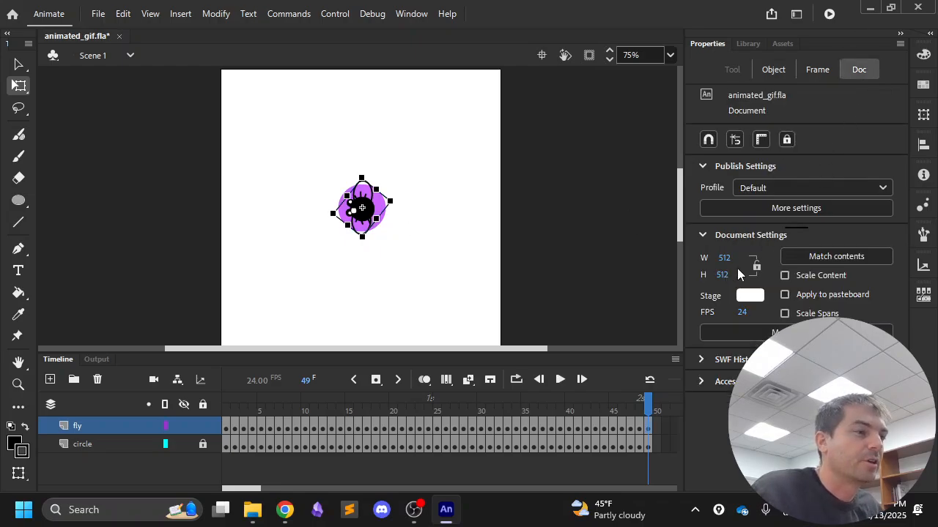
left_click(742, 312)
key("Return")
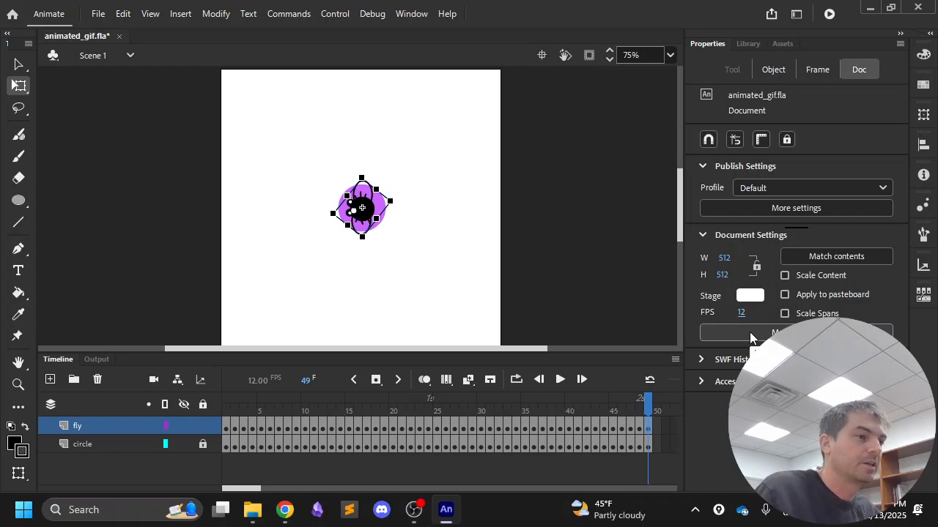
key("Return")
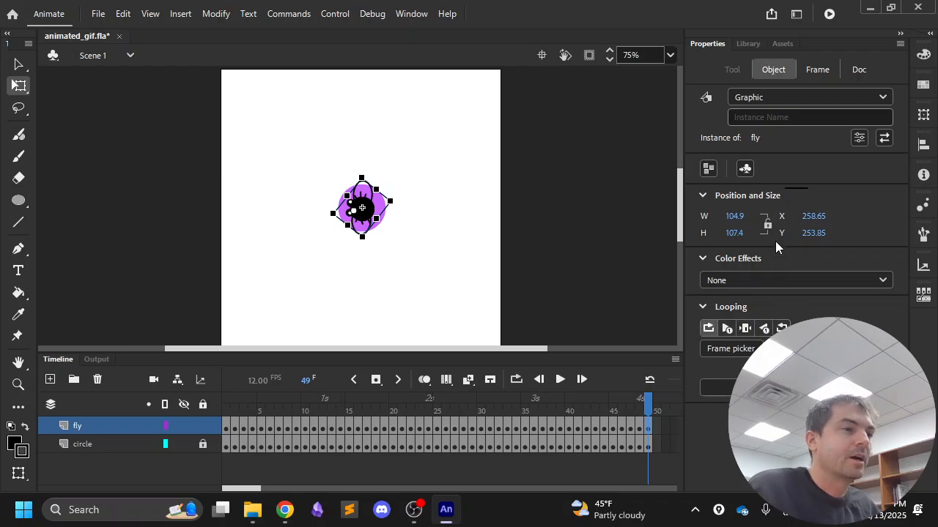
left_click(857, 71)
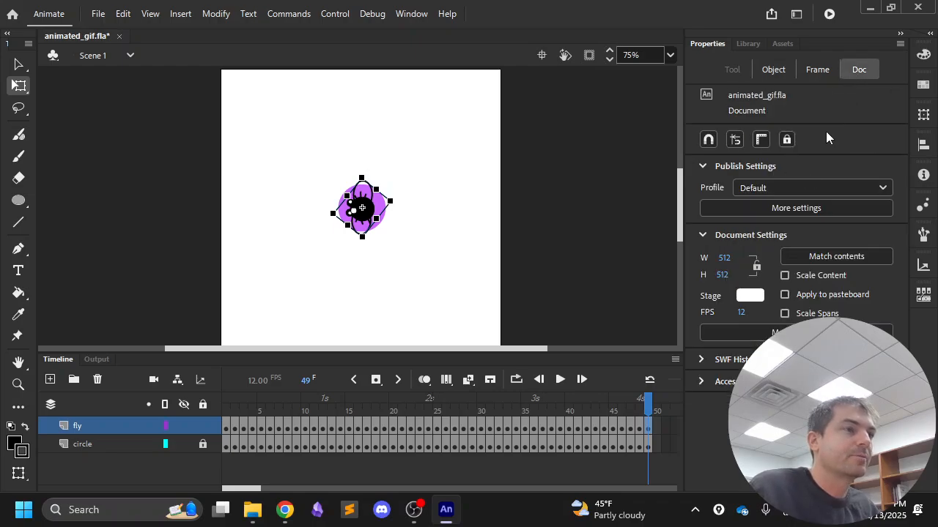
type("24")
key("Return")
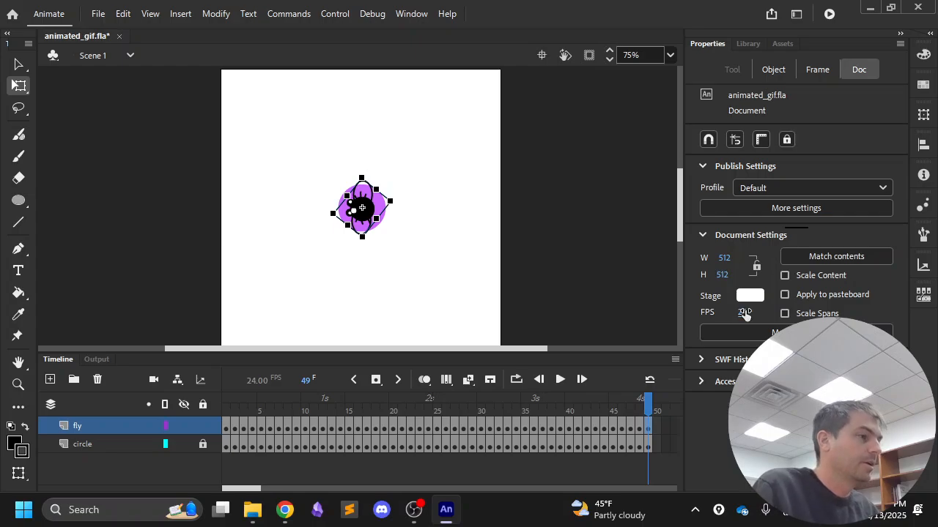
Step: Save the document, select the circle layer, test the movie in the preview player, and close the preview
key("ctrl+s")
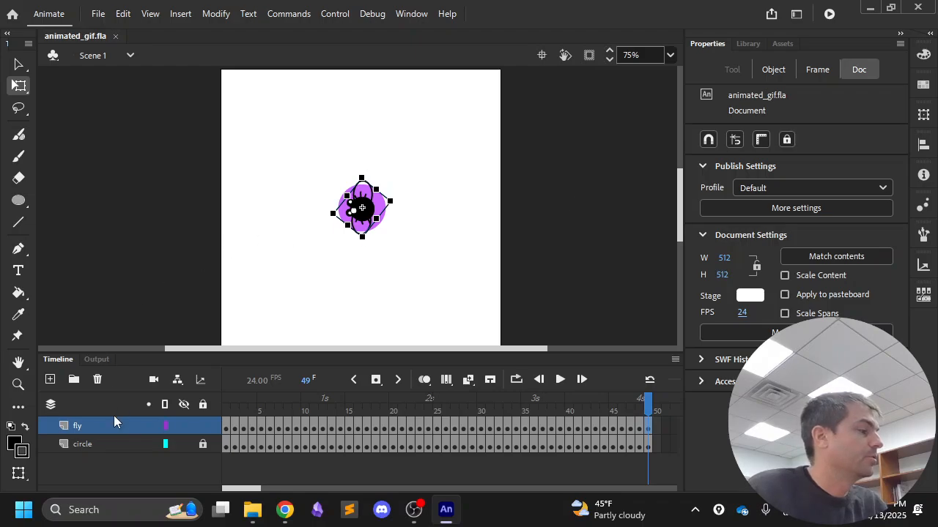
left_click(102, 444)
key("ctrl+Return")
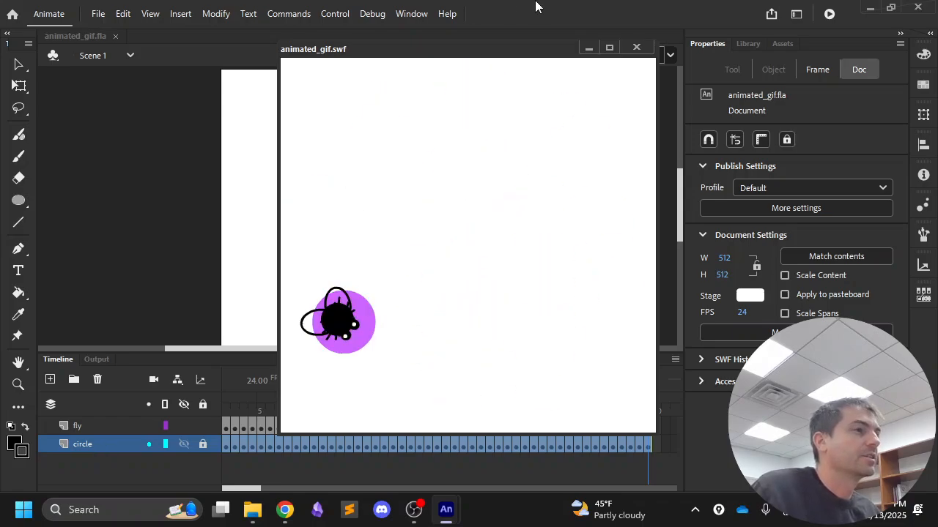
left_click(630, 49)
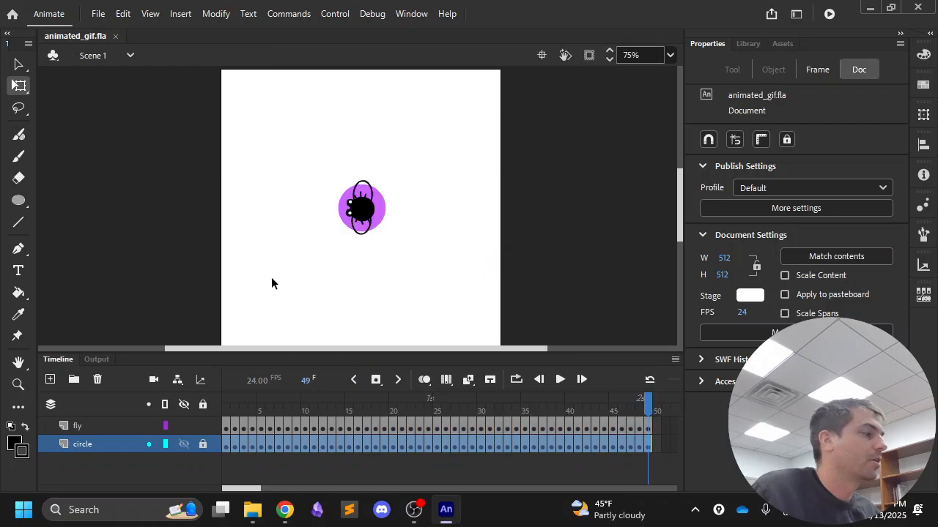
Step: Convert the circle layer into a guide layer
left_click(106, 448)
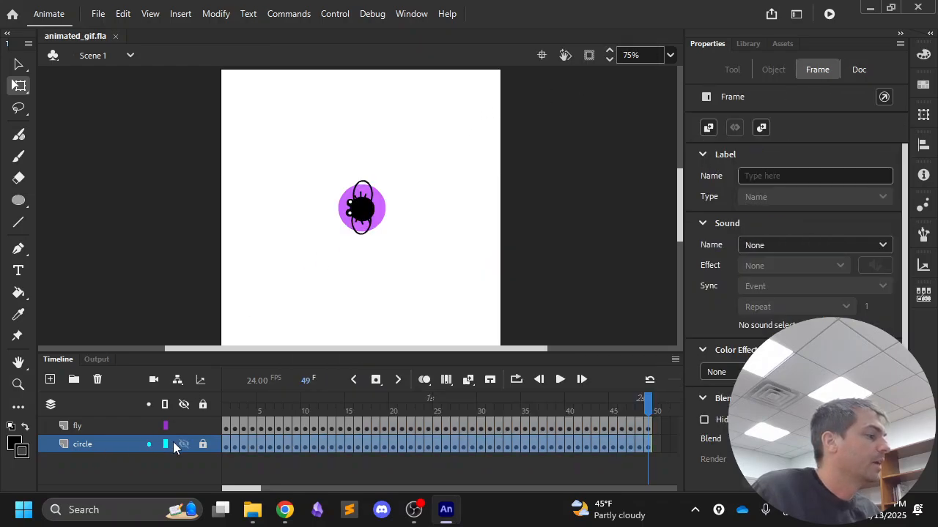
right_click(97, 447)
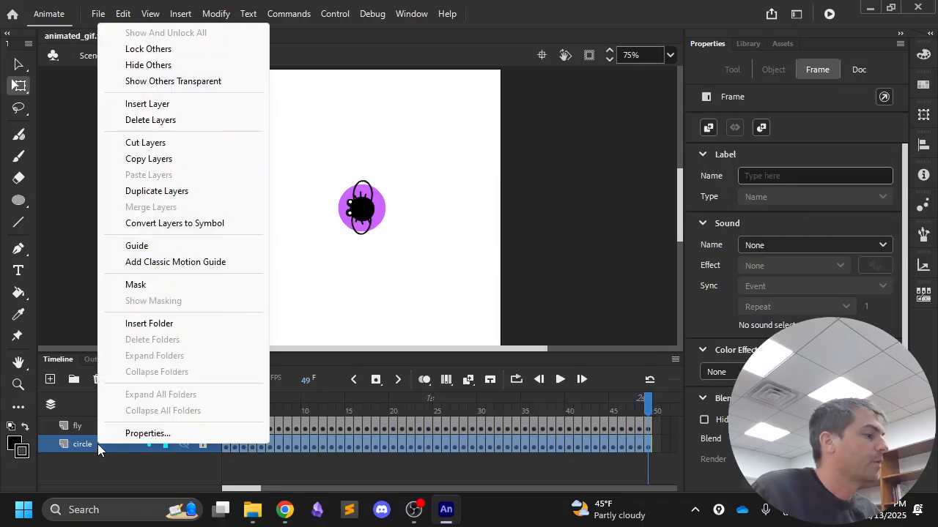
left_click(159, 246)
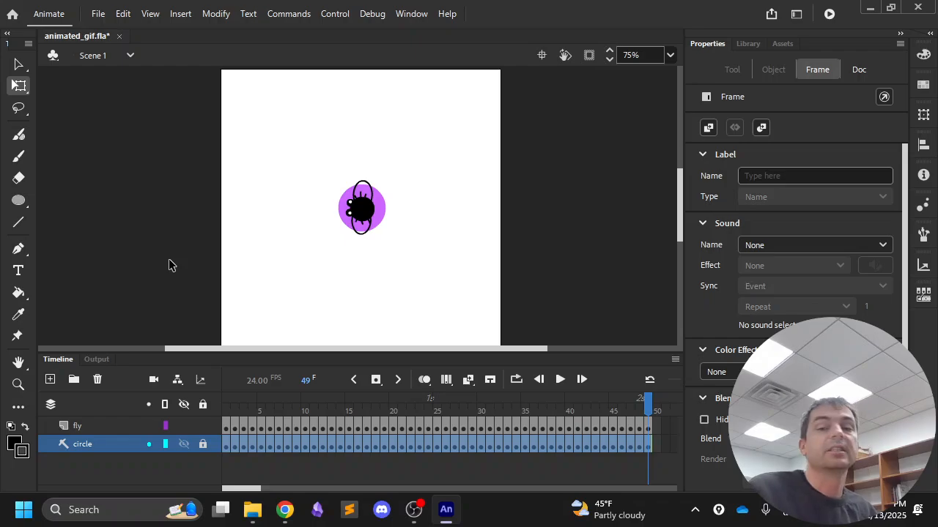
Step: Test the movie in the preview player to check the fly without the guide circle, and close the preview
key("ctrl+Return")
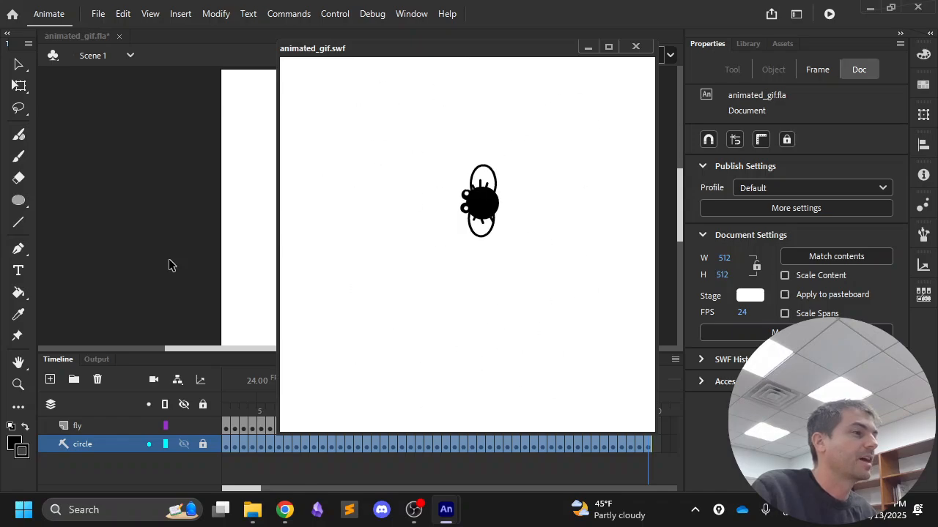
left_click(635, 47)
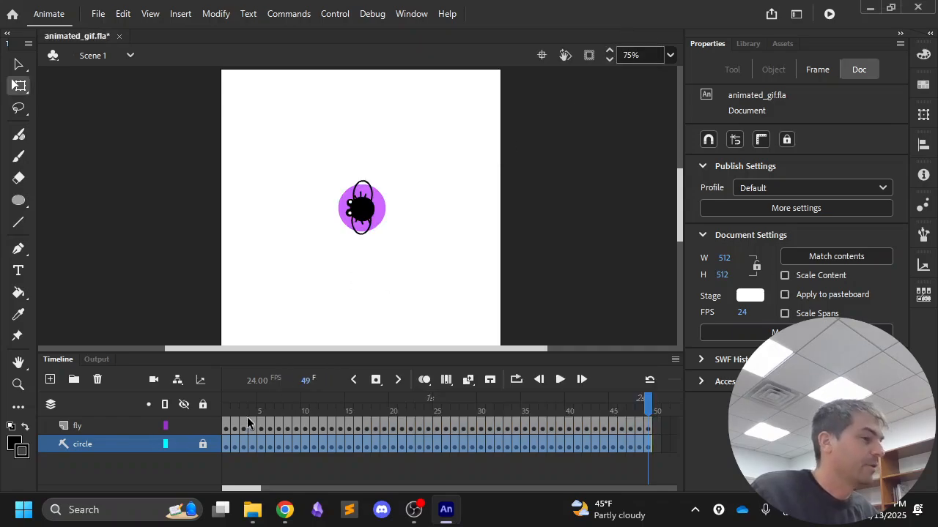
Step: Export the animation as an animated GIF named fly_gif.gif in the Animation folder and dismiss the repeated save dialog
left_click(99, 15)
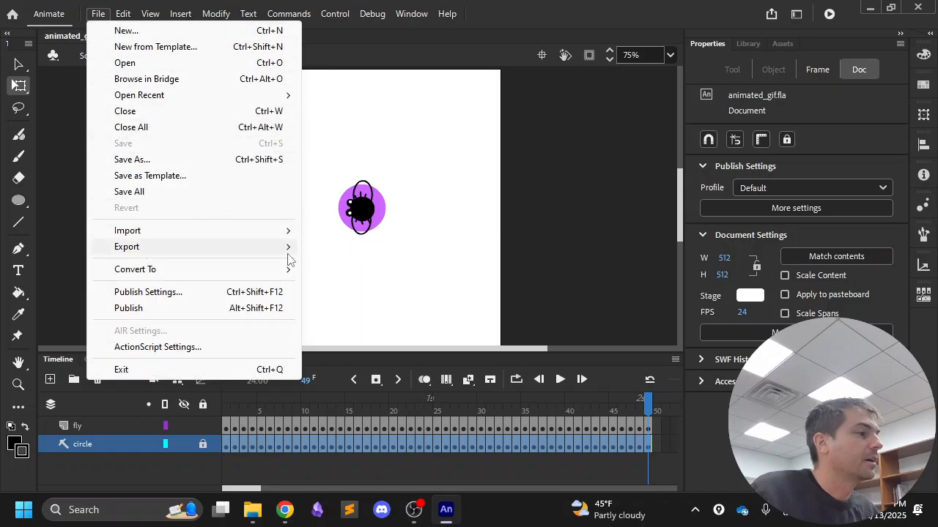
mouse_move(146, 247)
left_click(370, 310)
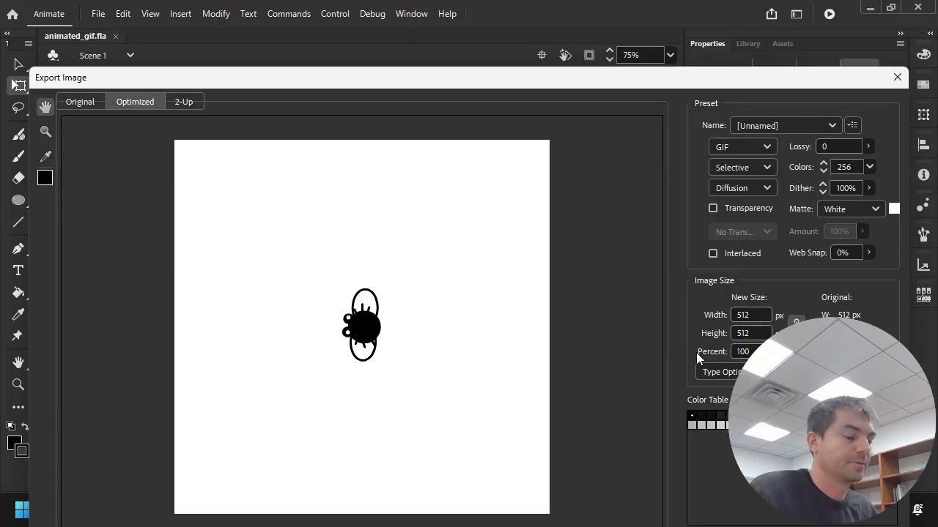
key("Return")
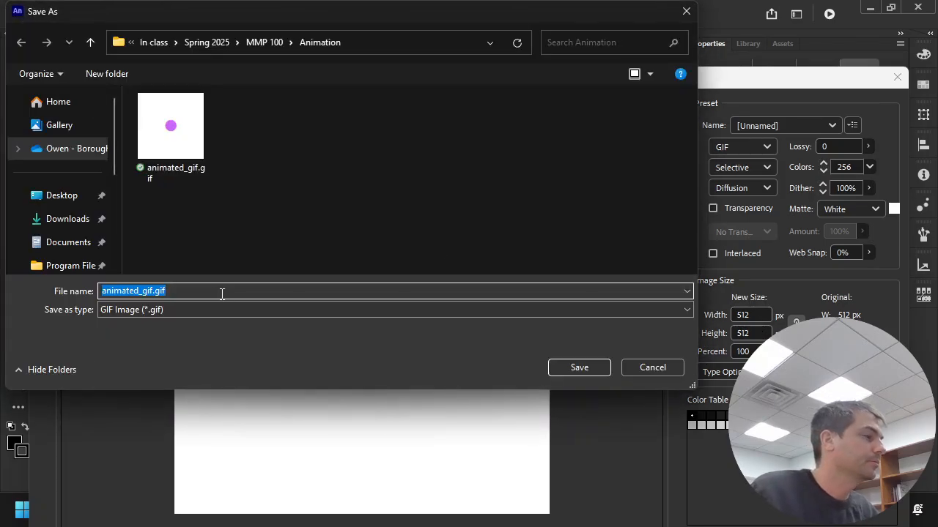
left_click(143, 293)
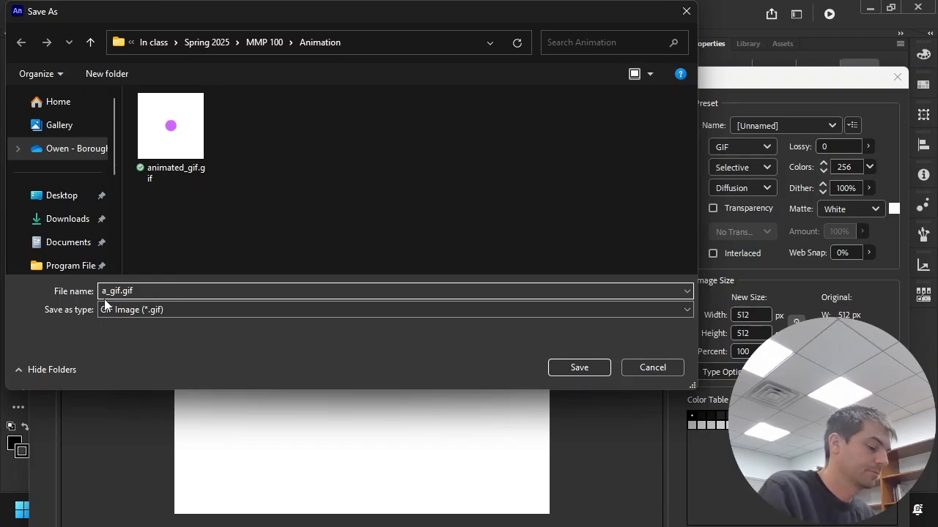
type("fly")
key("Return")
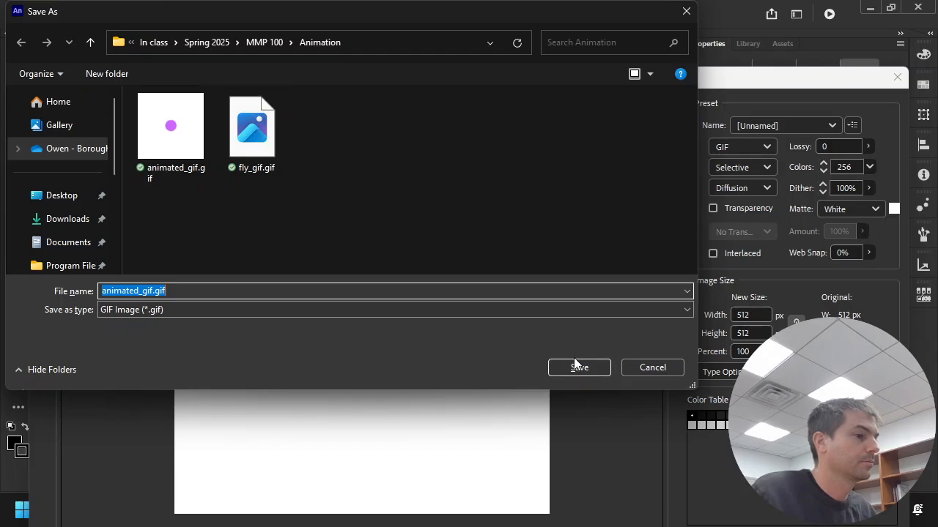
left_click(648, 367)
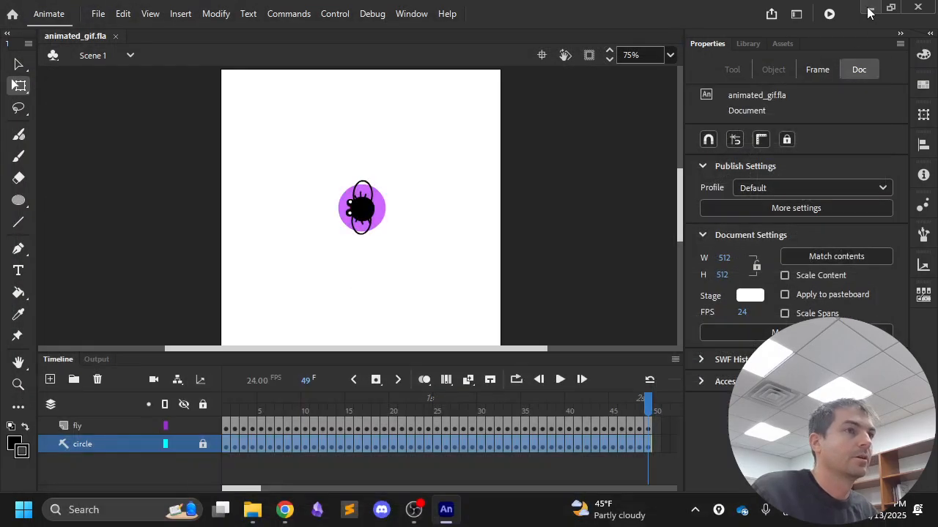
Step: Minimize the animation program, switch to File Explorer and select fly_gif.gif in the Animation folder
left_click(868, 8)
left_click(252, 509)
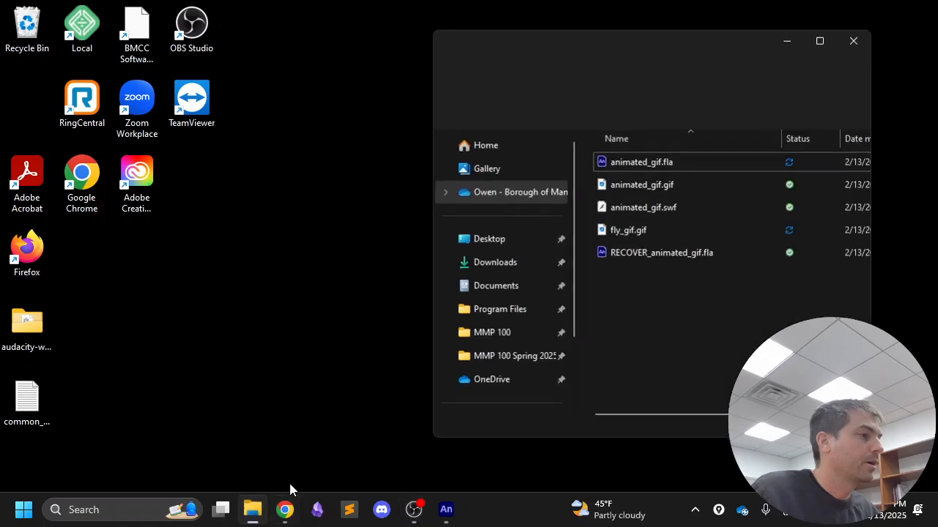
left_click(627, 233)
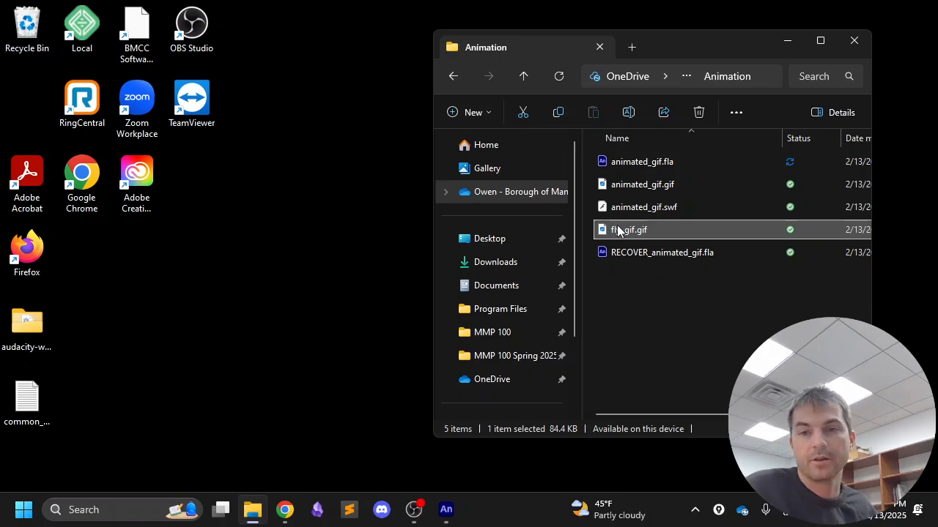
mouse_move(618, 231)
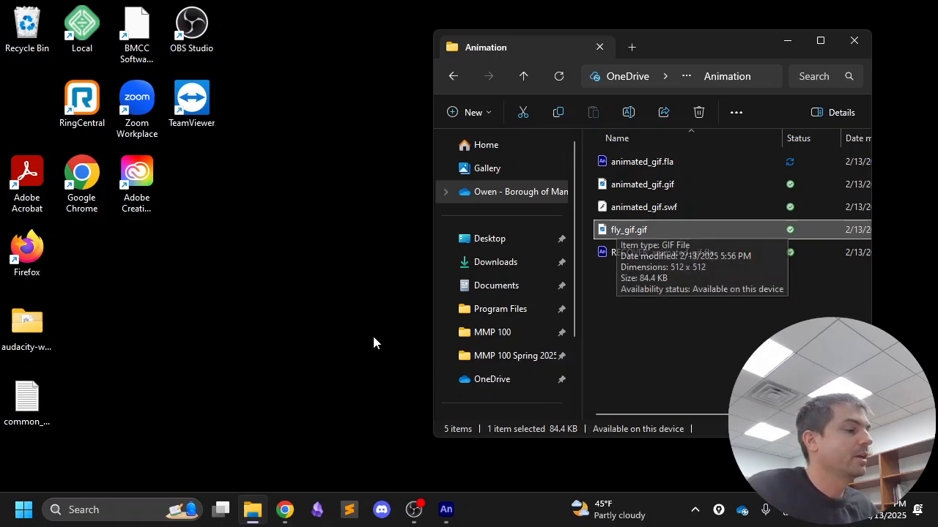
Step: Switch to the WordPress post "My animated GIF" in Chrome and insert fly_gif.gif from File Explorer below the spiraling ball sentence
mouse_move(285, 505)
left_click(318, 432)
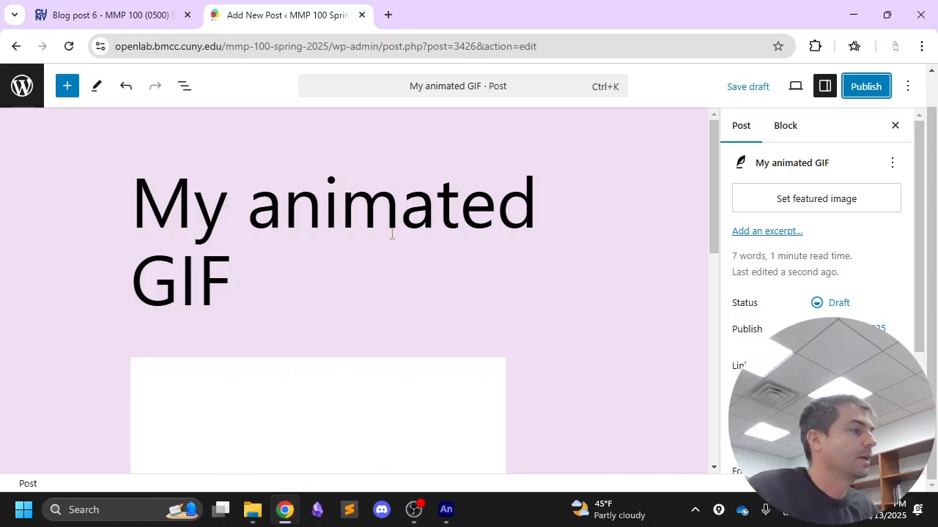
scroll(614, 214, "down", 6)
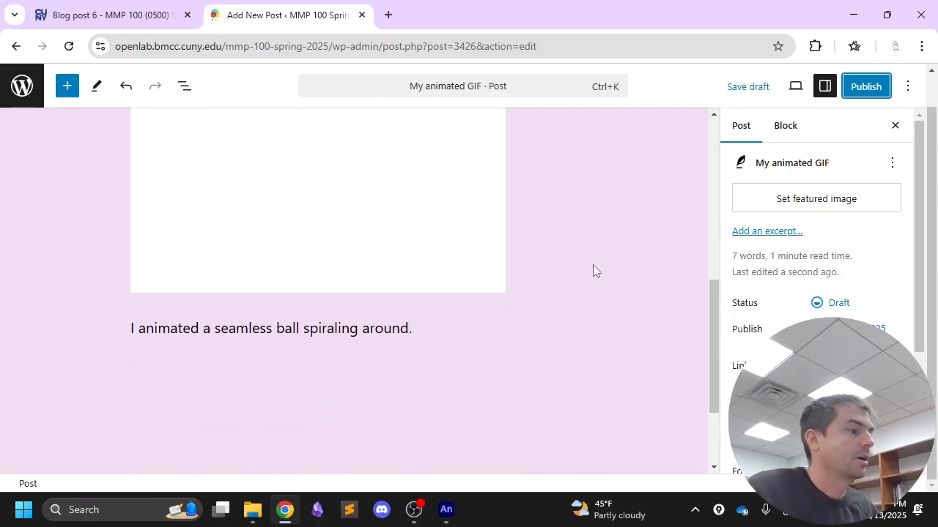
key("alt+Tab")
left_click_drag(624, 232, 338, 400)
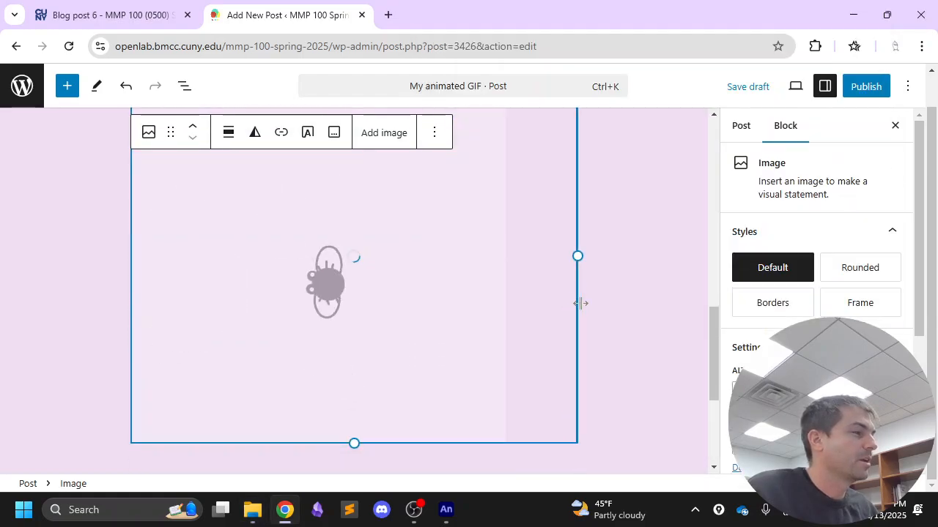
left_click(614, 302)
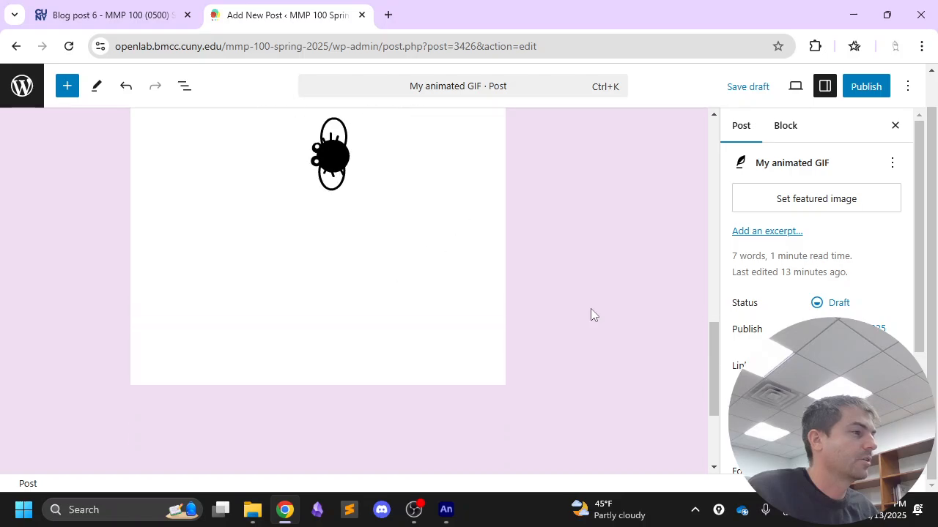
Step: Add the paragraph "Advanced symbol version with fly." below the fly image and save the post as a draft
left_click(548, 343)
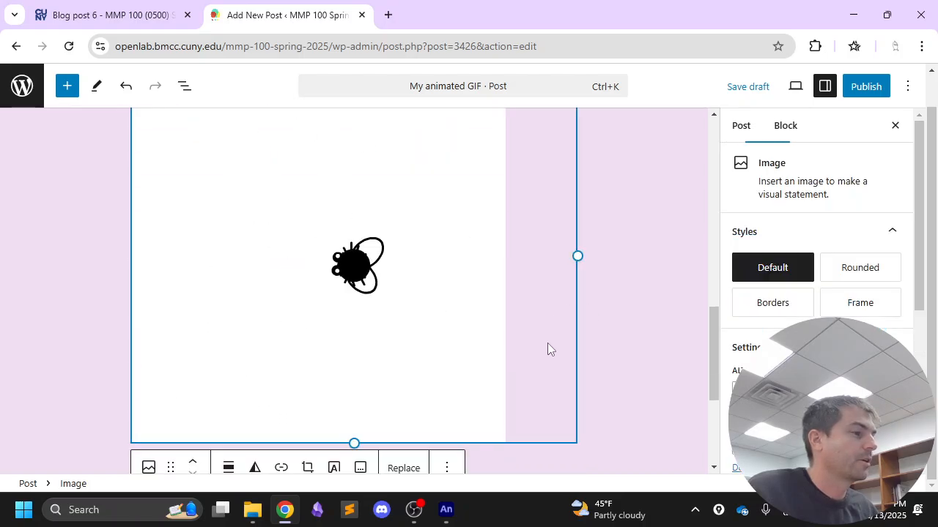
scroll(542, 348, "down", 3)
left_click(541, 344)
type("Advanced symb")
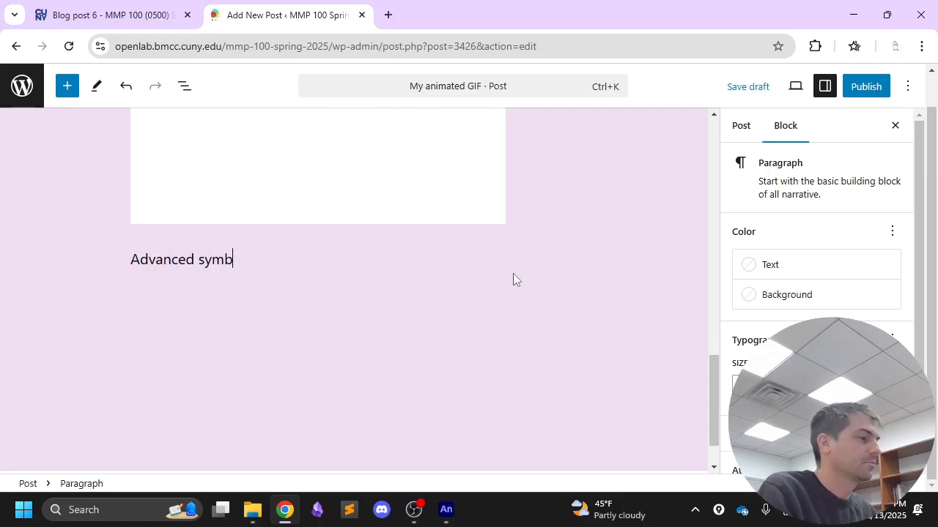
type("ol version with fly.")
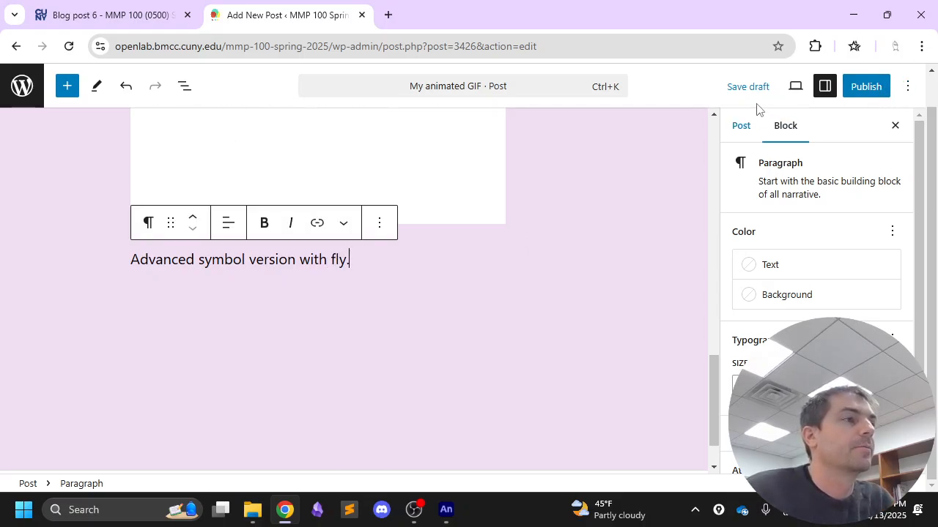
left_click(748, 86)
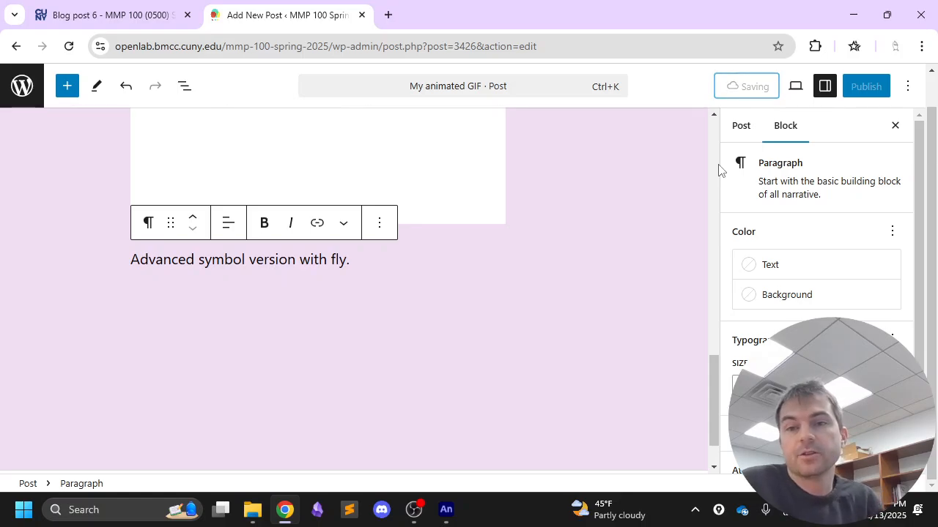